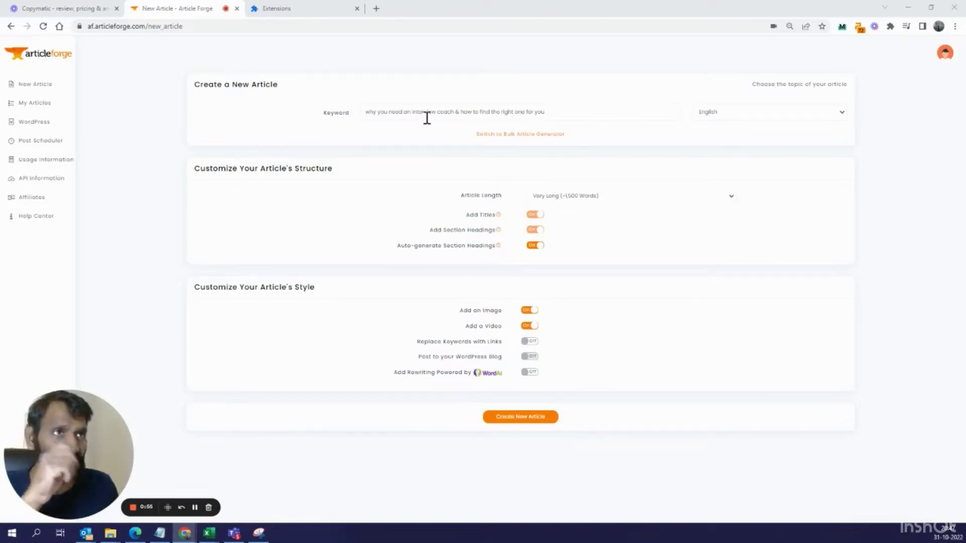
Step: Highlight part of the interview-coach keyword phrase, then clear the highlight
drag(390, 113, 454, 113)
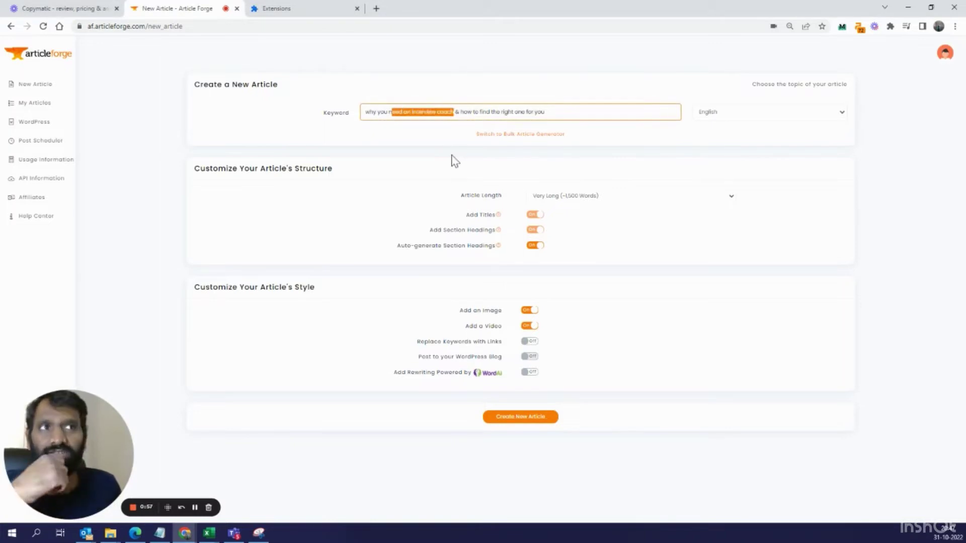
click(385, 135)
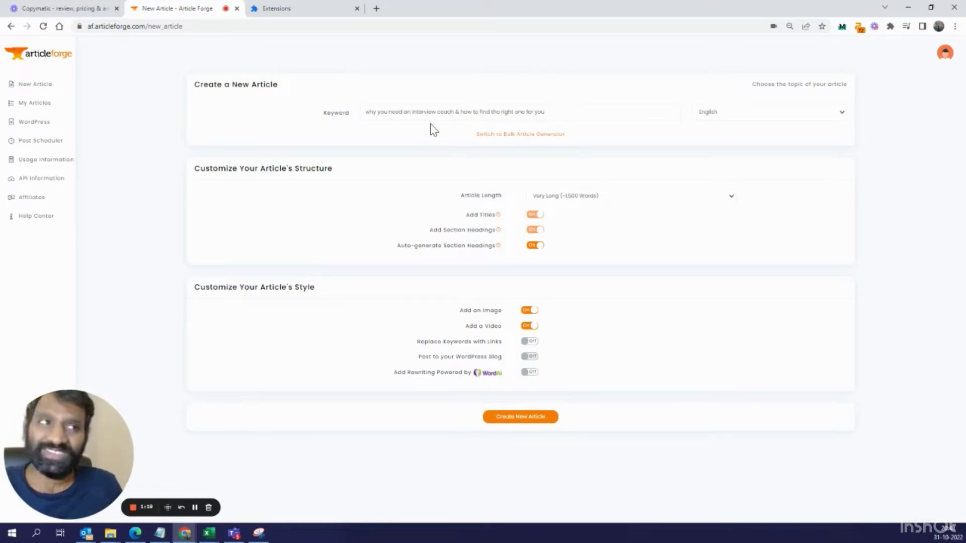
Step: Cut the interview-coach keyword, start a fresh new-article form, and paste the keyword back in
triple_click(451, 115)
key(ctrl+c)
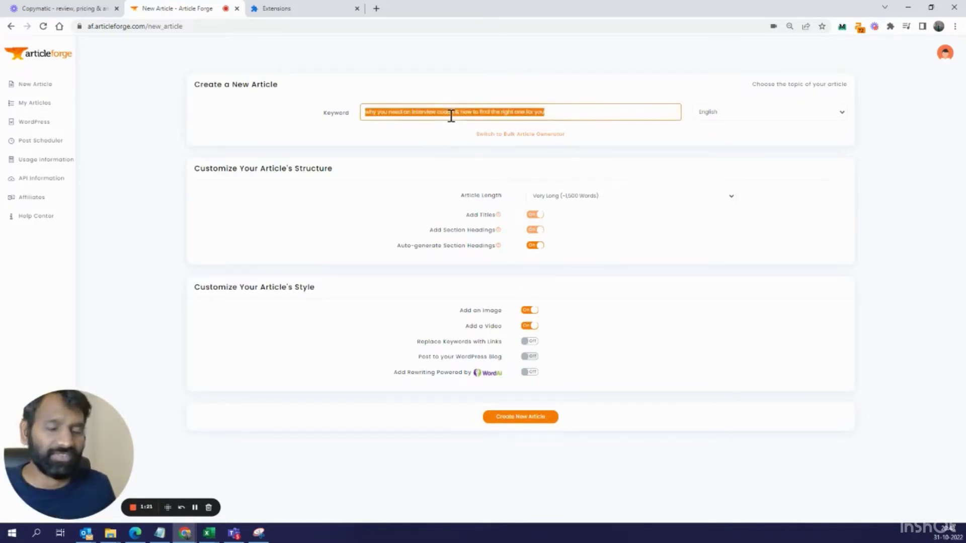
key(BackSpace)
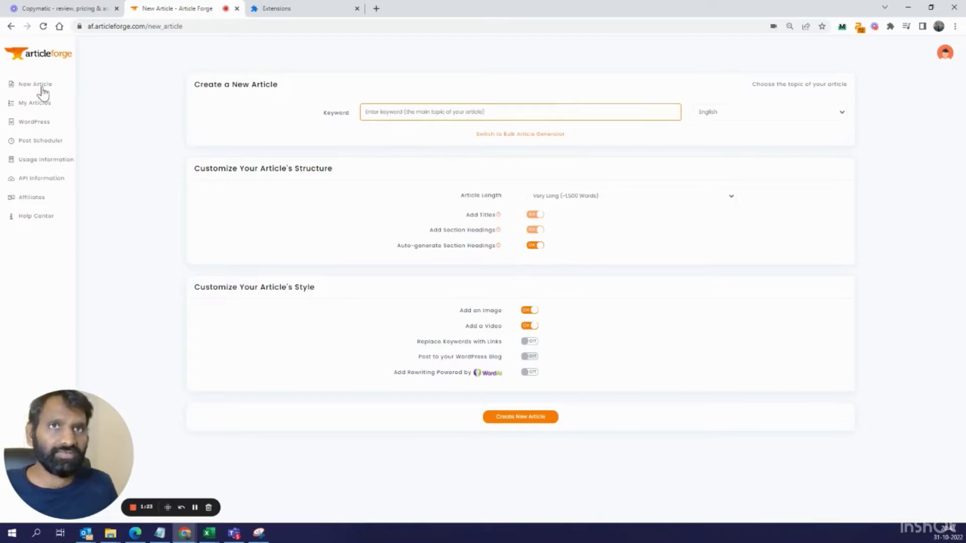
click(40, 88)
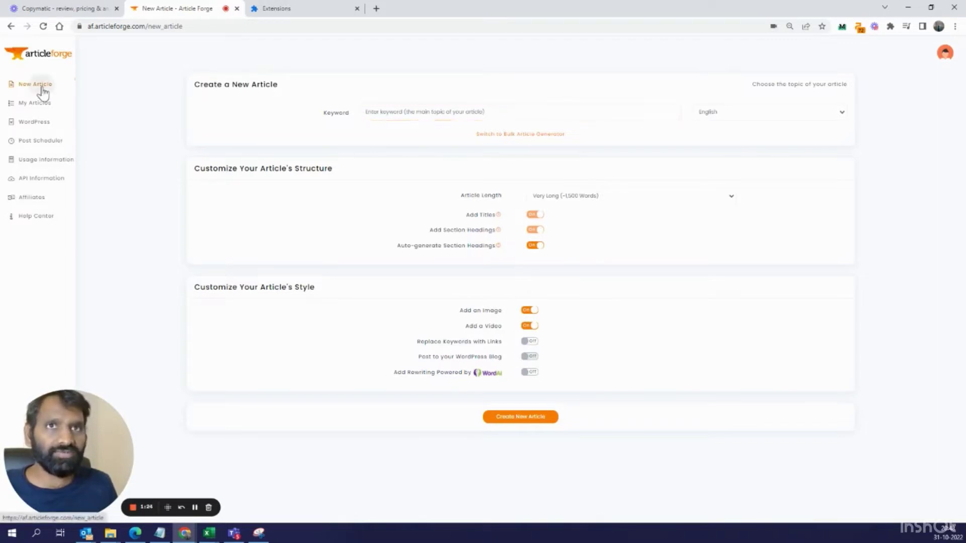
click(405, 112)
key(ctrl+v)
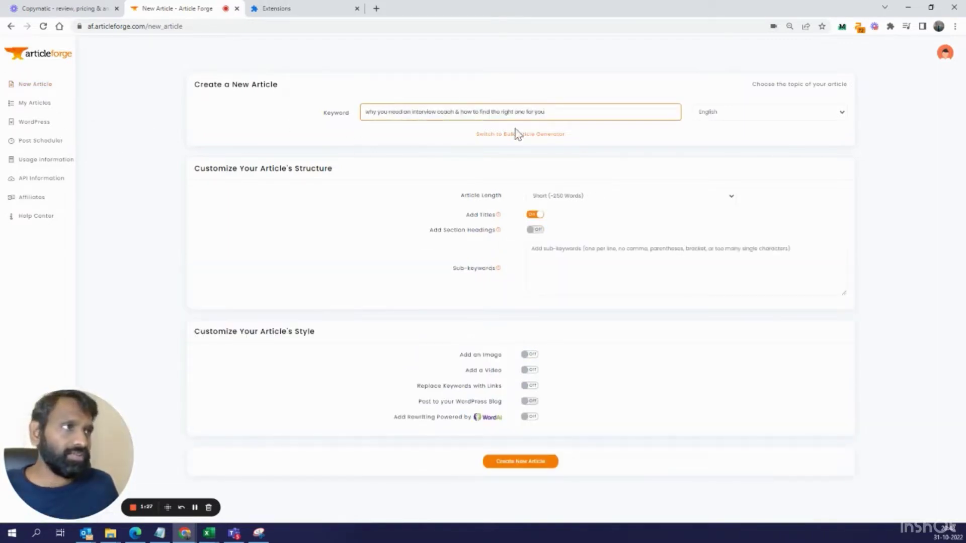
Step: Keep English as the article language and bring up the article length choices
click(711, 111)
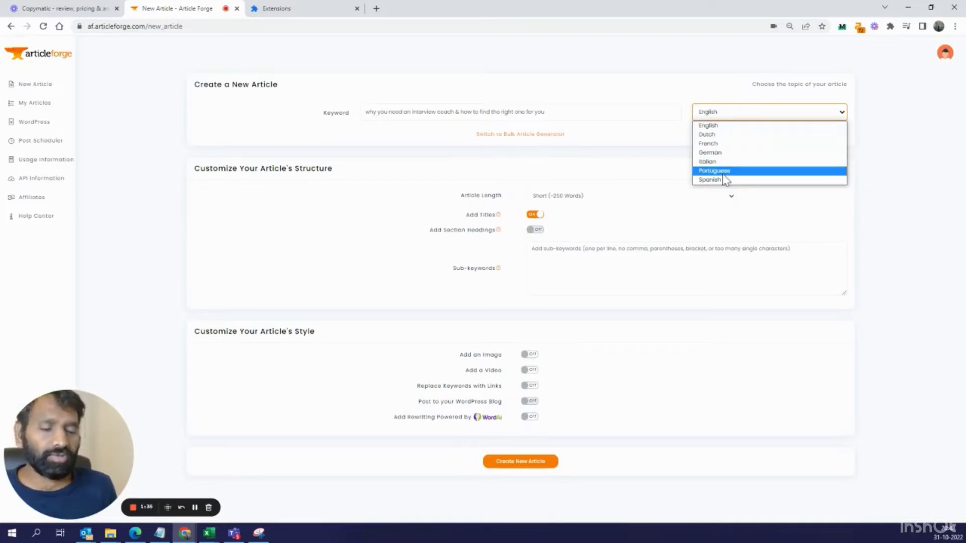
click(593, 156)
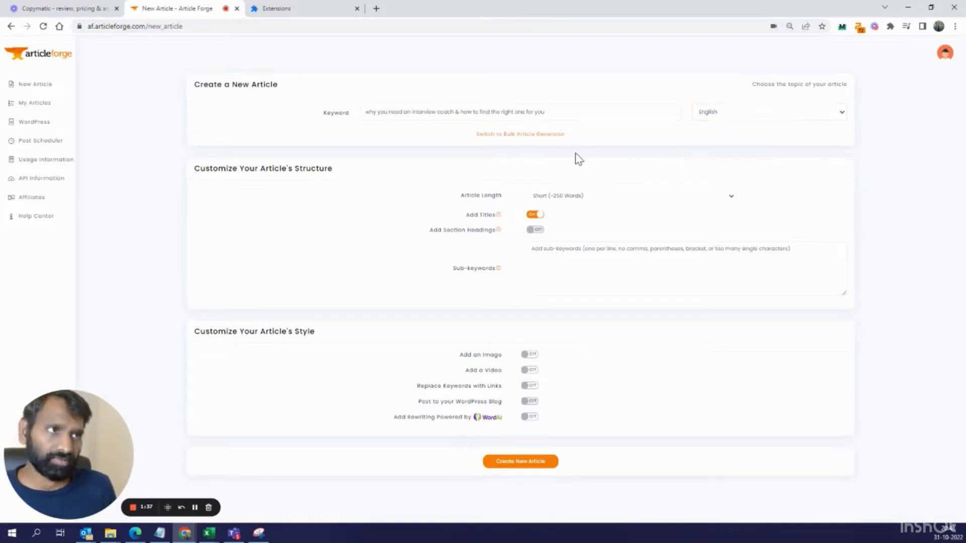
click(564, 197)
Step: Set the length to Very Long (~1500 Words) and toggle auto-generated section headings off and back on
click(569, 246)
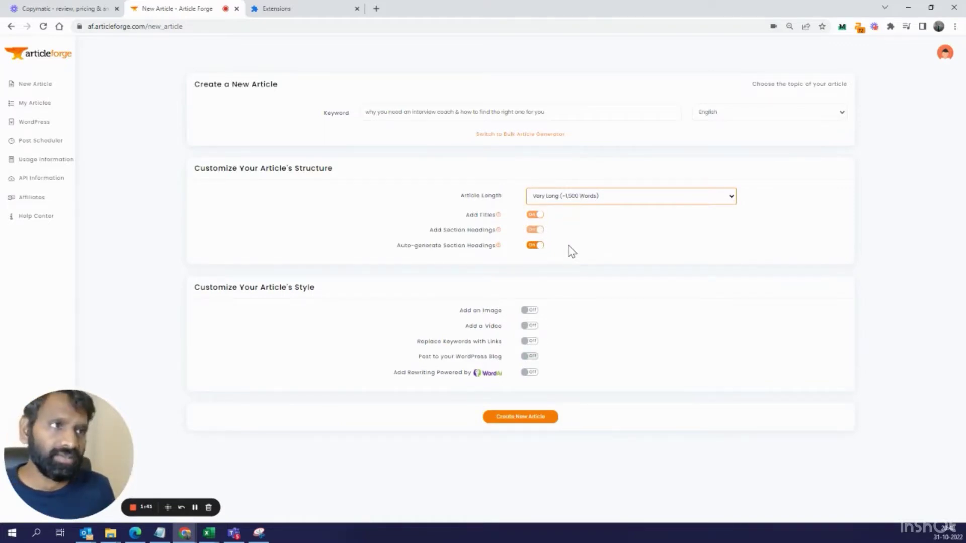
click(534, 246)
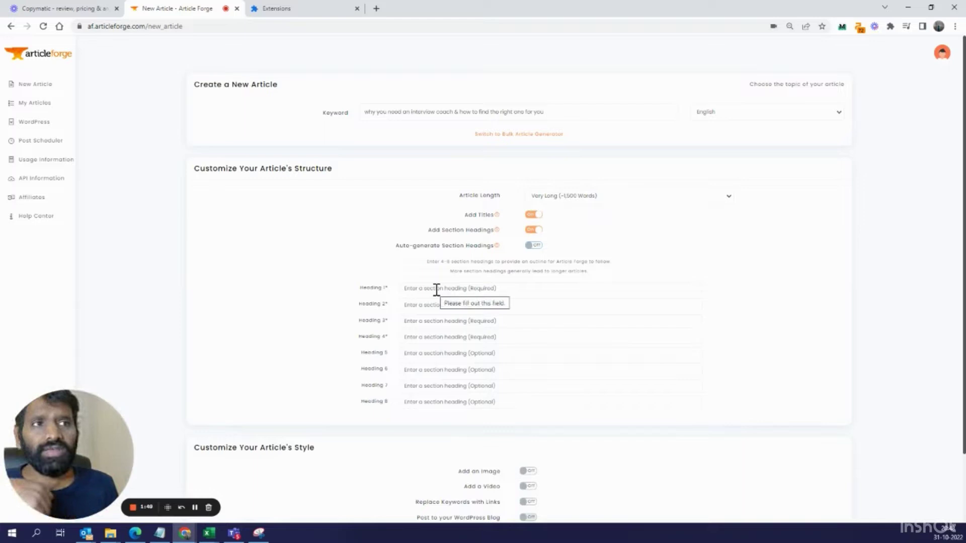
click(530, 246)
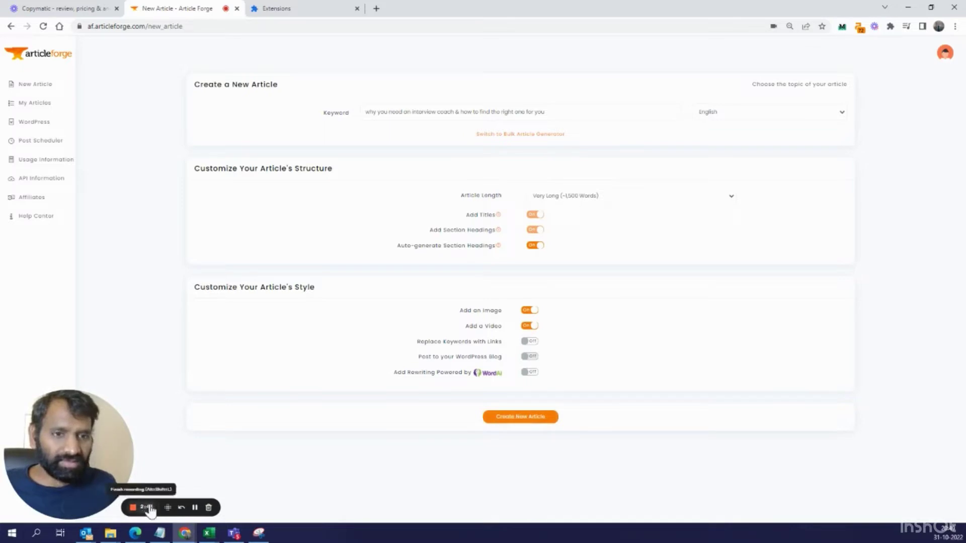
Step: Start generating the interview-coach article and wait for processing to complete
click(517, 417)
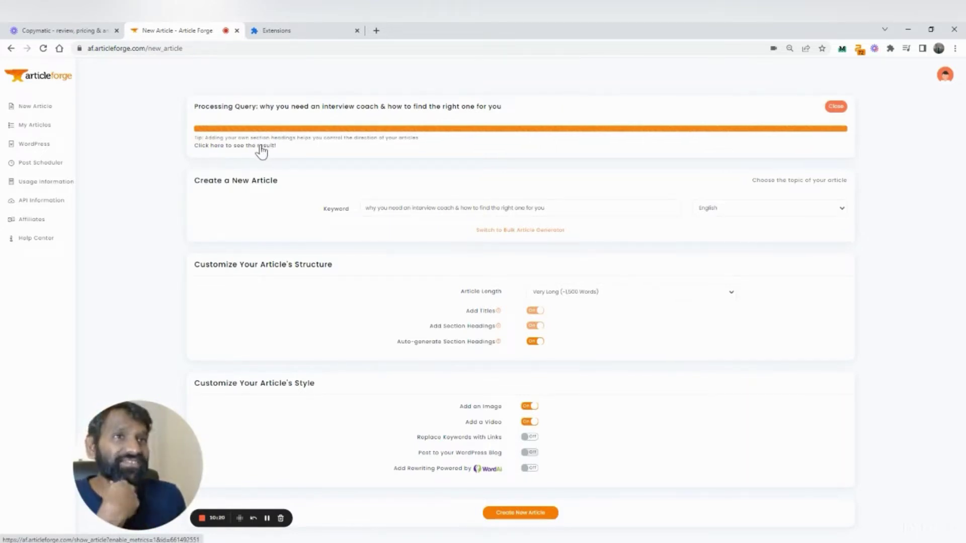
Step: Open the finished interview-coach article's result page and scroll through it
click(260, 145)
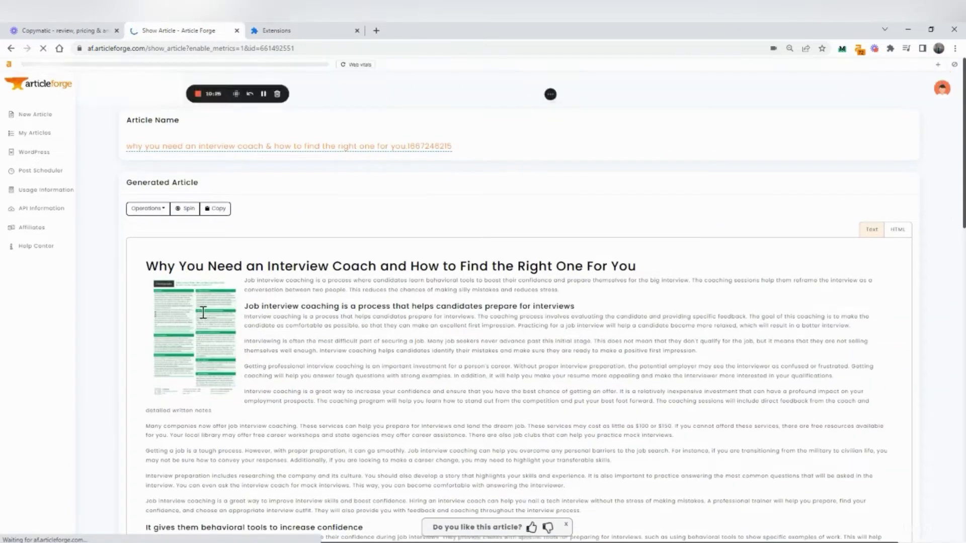
scroll(206, 321, down, 3)
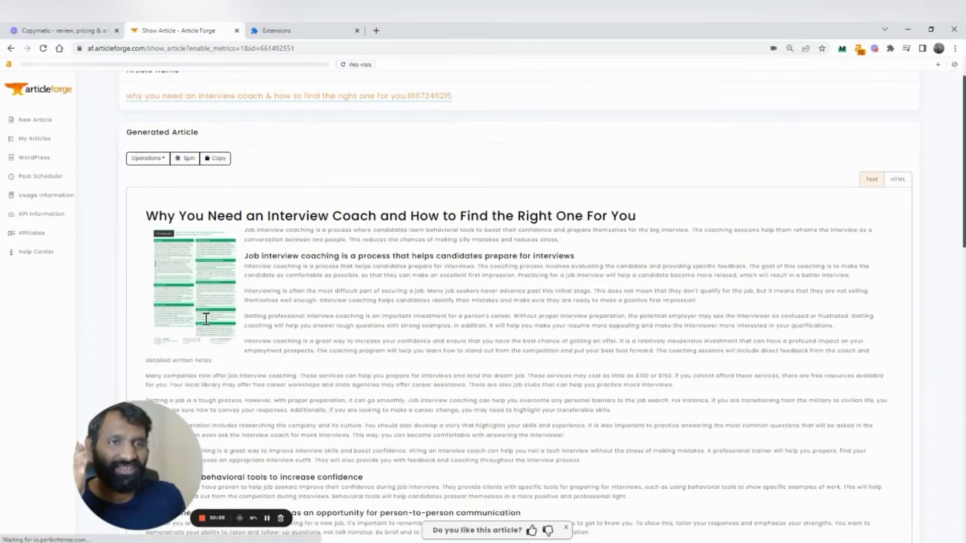
click(130, 520)
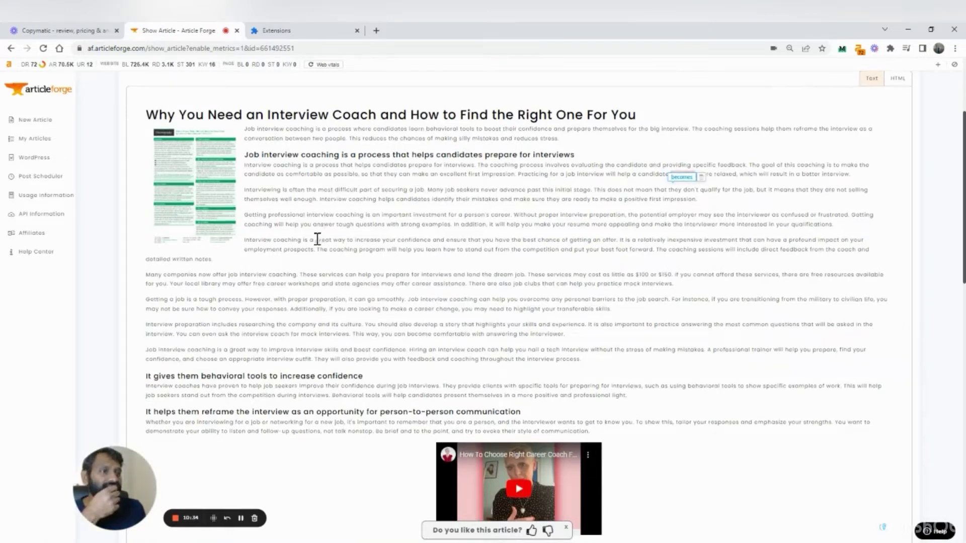
scroll(318, 240, down, 3)
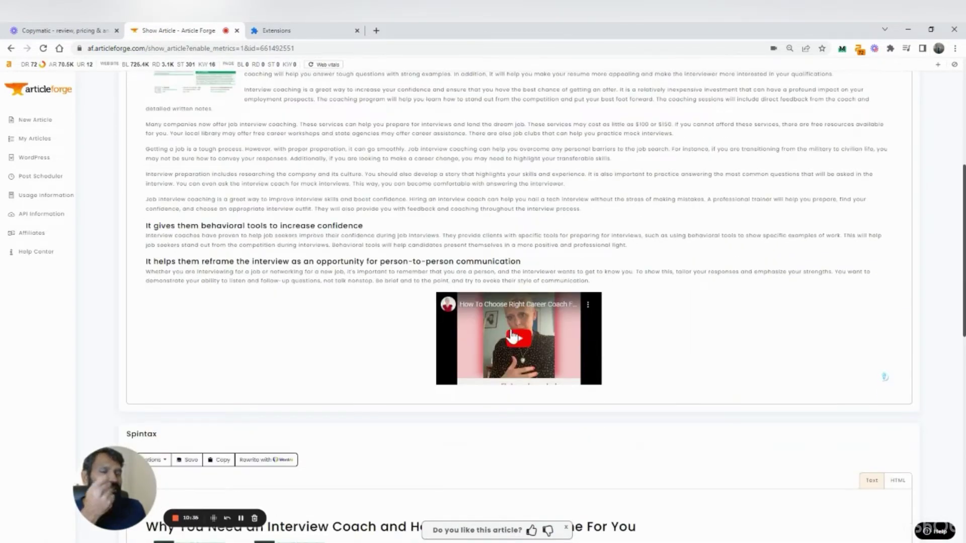
scroll(510, 334, down, 2)
scroll(511, 335, up, 2)
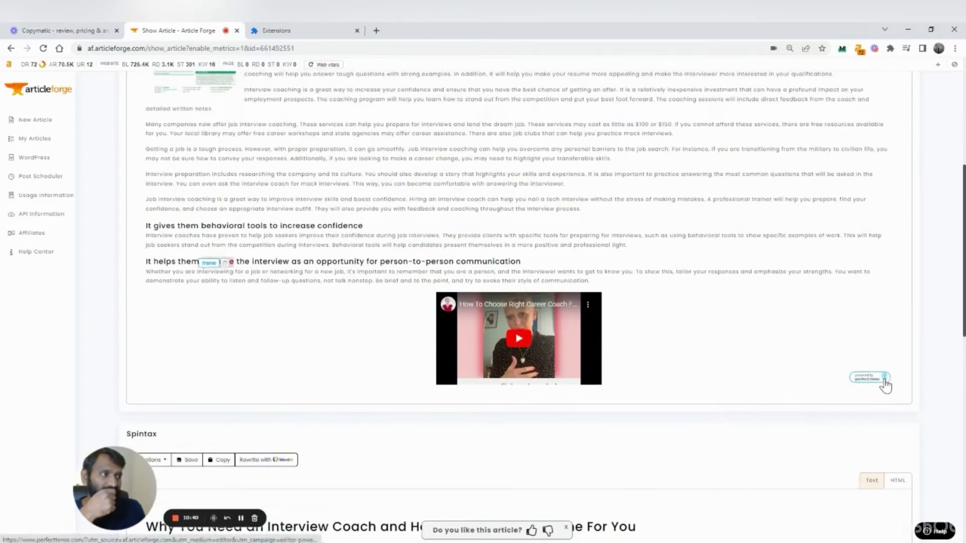
scroll(503, 330, up, 5)
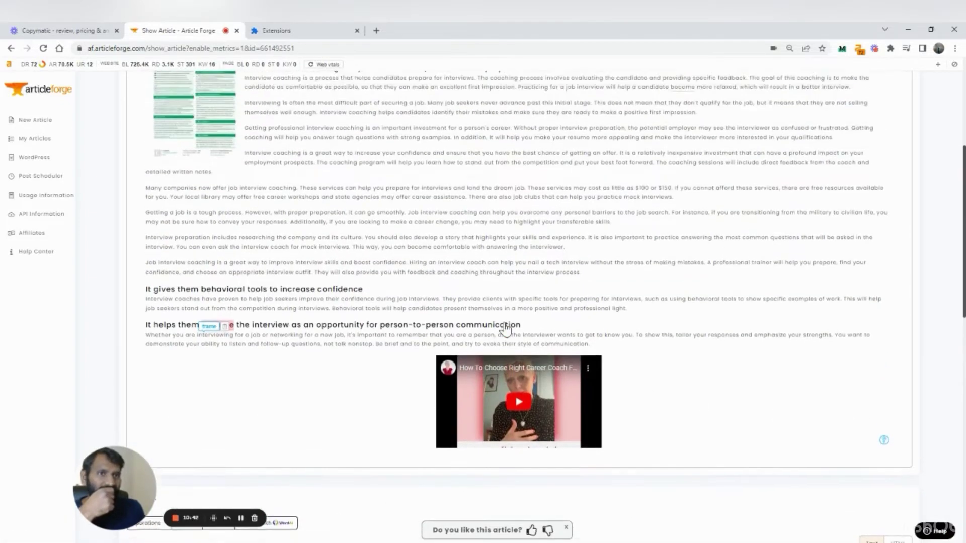
scroll(504, 329, up, 1)
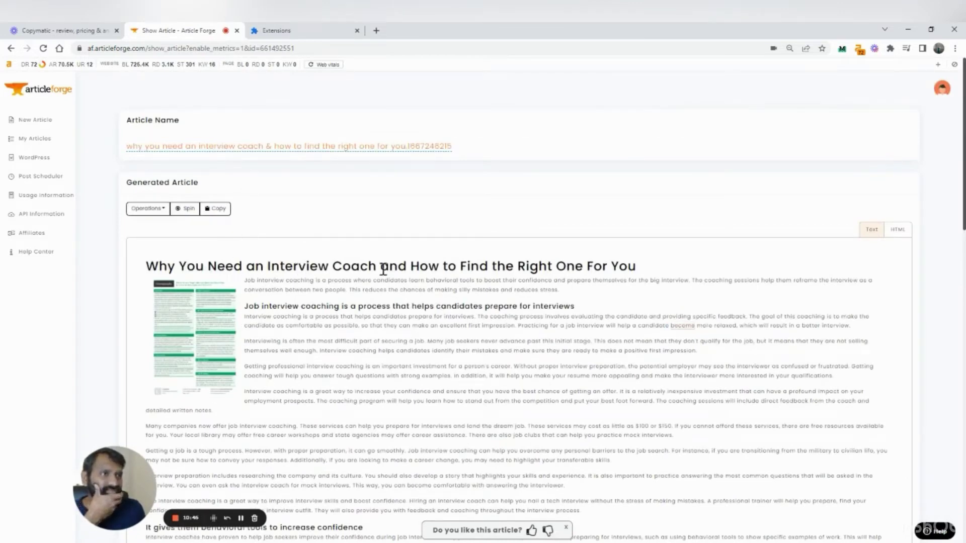
Step: Review the article's section headings, including the behavioral tools heading, further down the page
drag(294, 306, 475, 317)
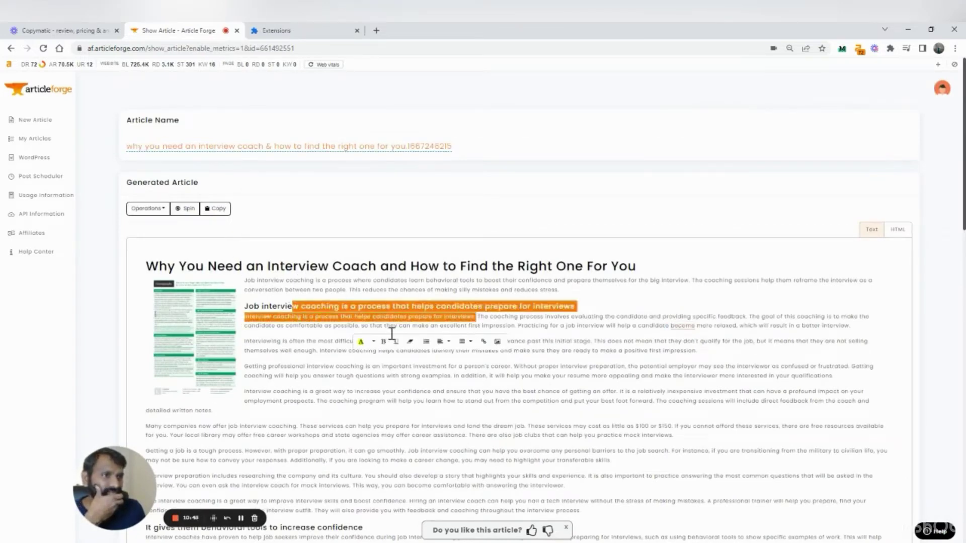
click(292, 334)
scroll(275, 401, down, 2)
scroll(238, 388, down, 2)
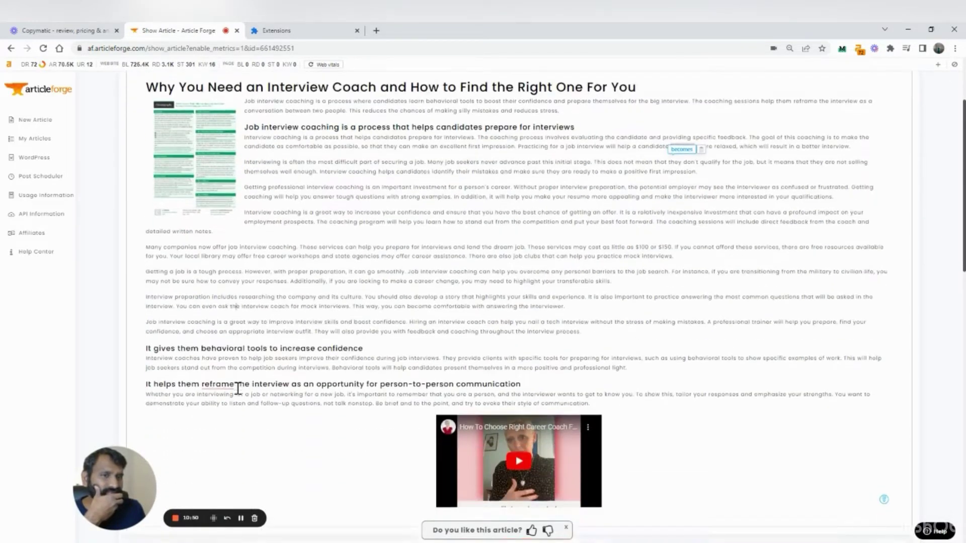
scroll(250, 363, down, 8)
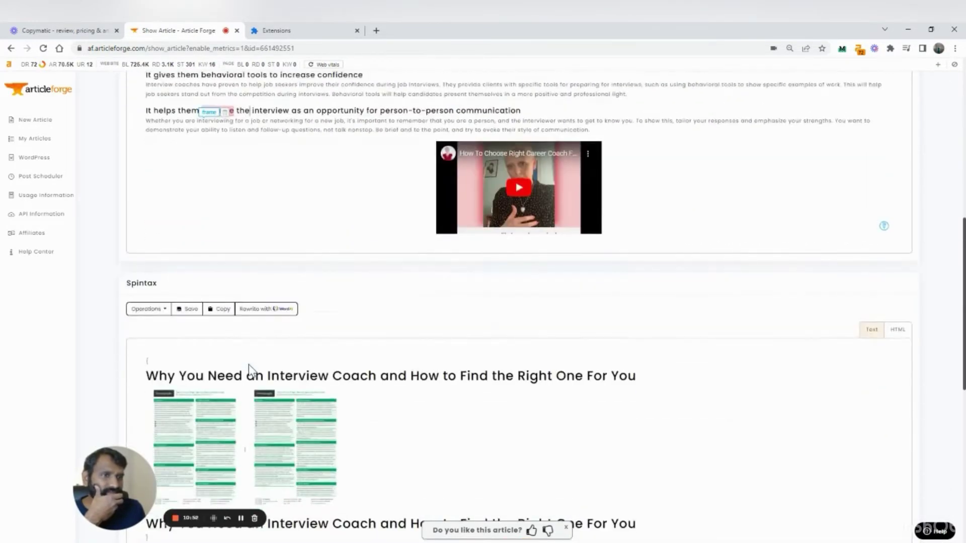
scroll(249, 363, down, 6)
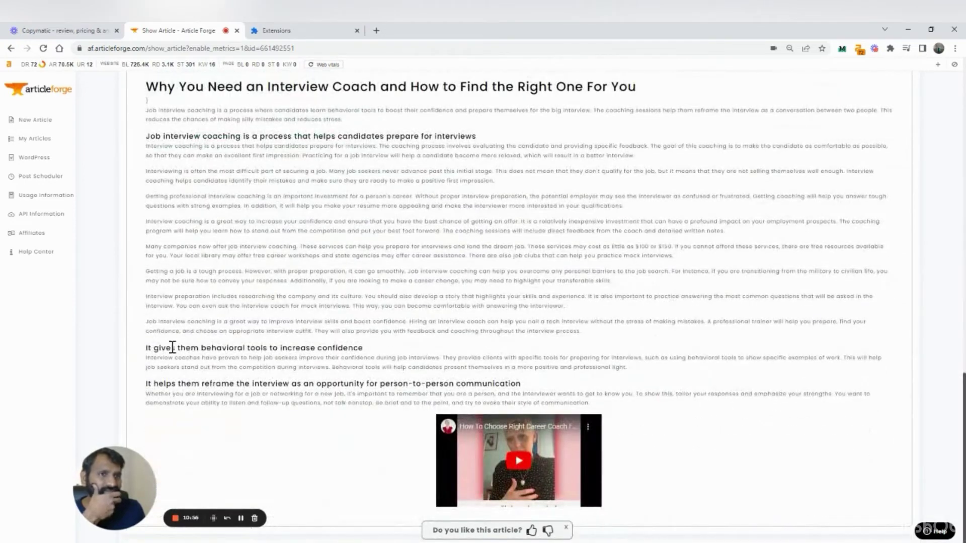
drag(172, 347, 332, 359)
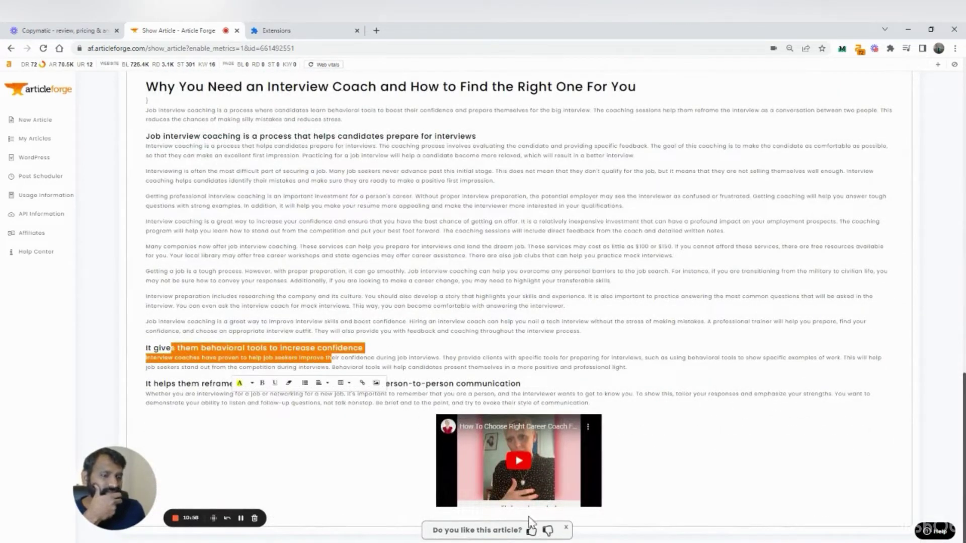
scroll(272, 362, down, 7)
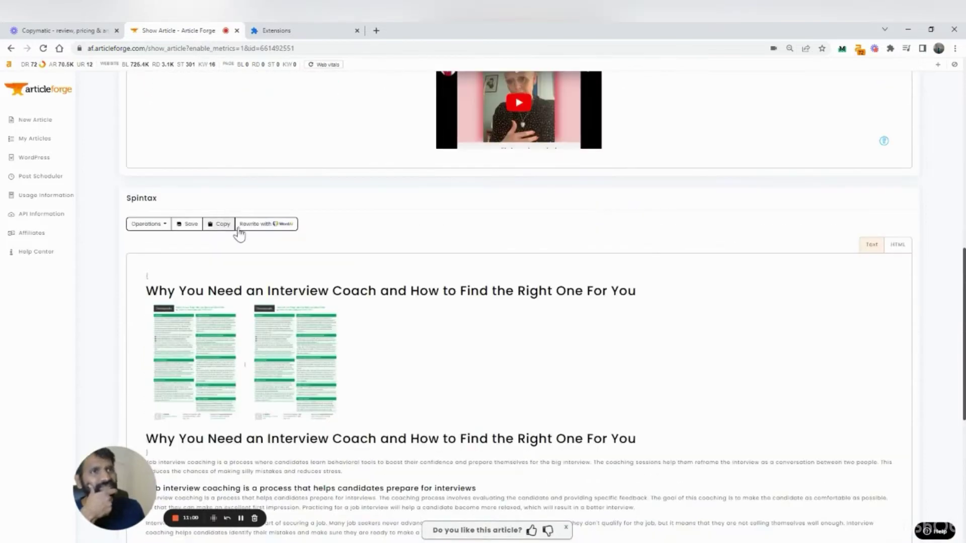
scroll(259, 223, up, 4)
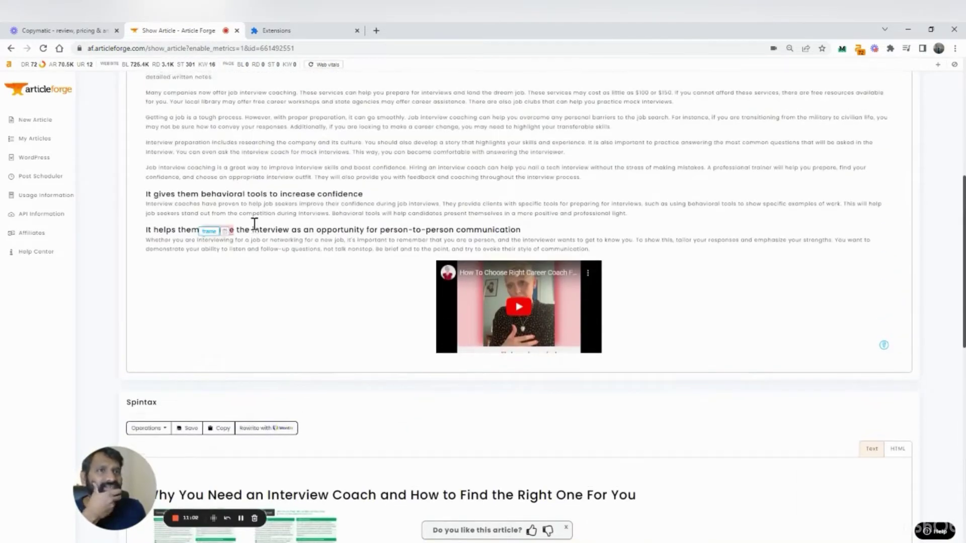
scroll(255, 224, up, 5)
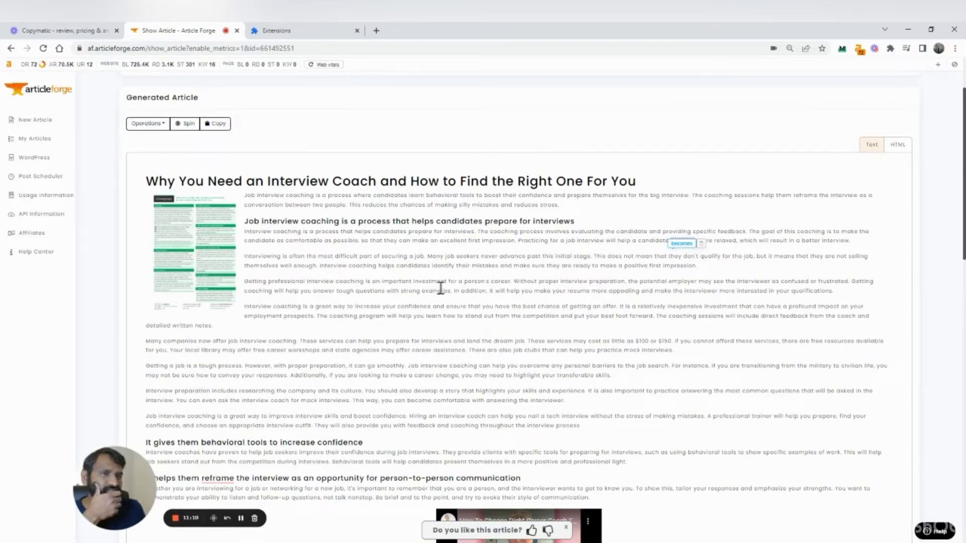
Step: Show the generated article as HTML source and scroll through it
click(886, 154)
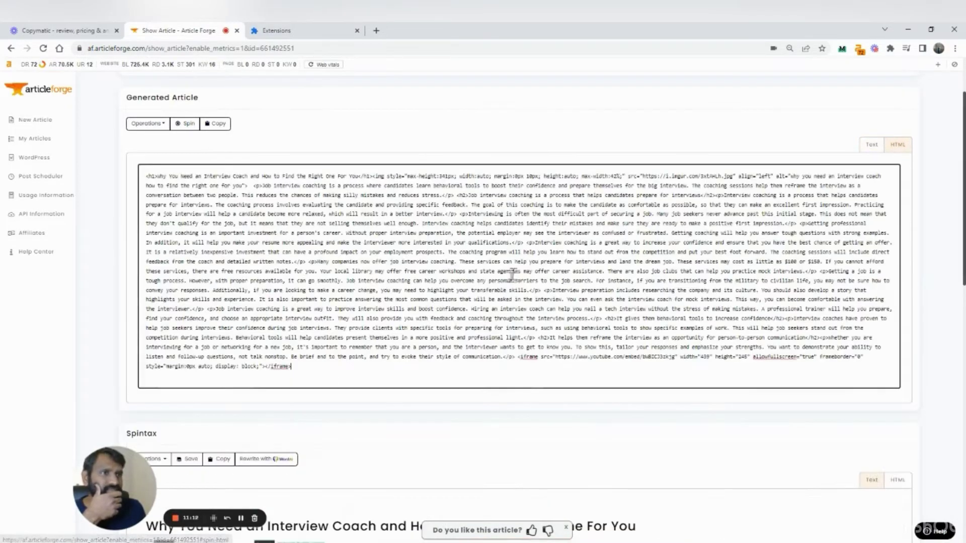
scroll(483, 282, down, 5)
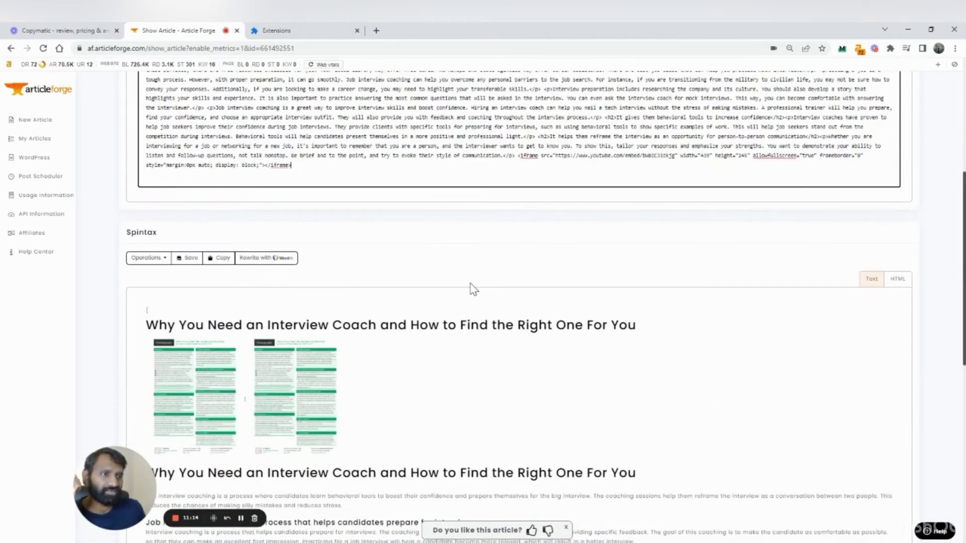
scroll(472, 289, down, 9)
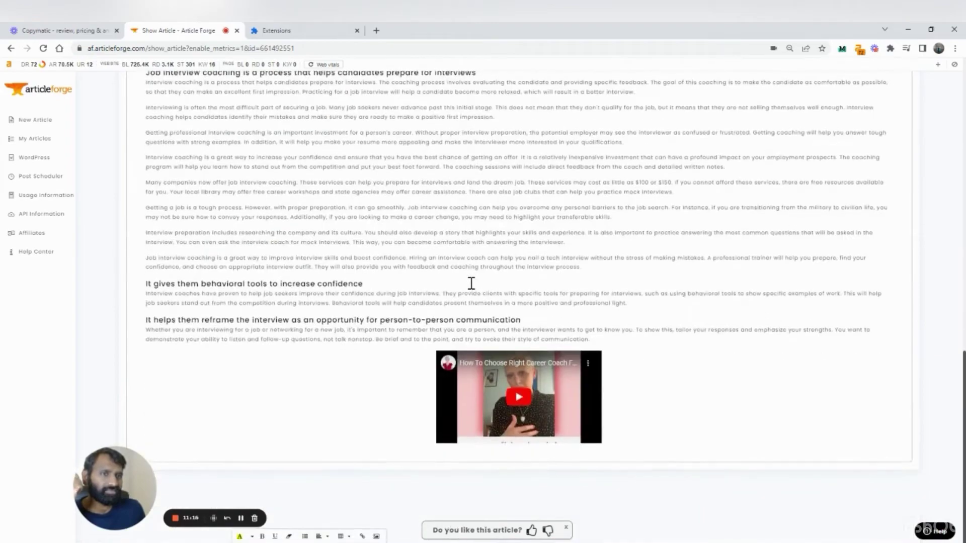
scroll(471, 283, up, 15)
Step: Return to formatted text, check the Operations options without choosing, and review down to the Spintax version
click(860, 229)
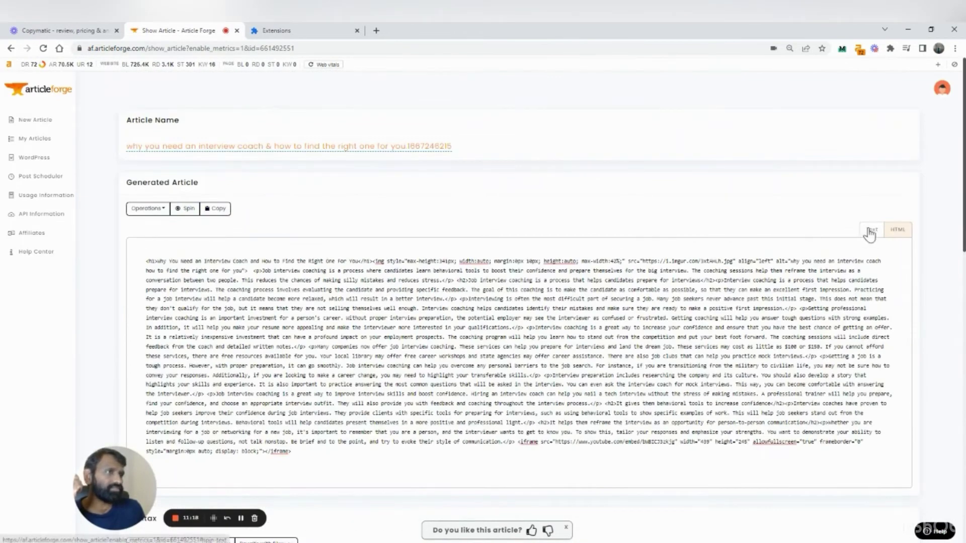
click(134, 210)
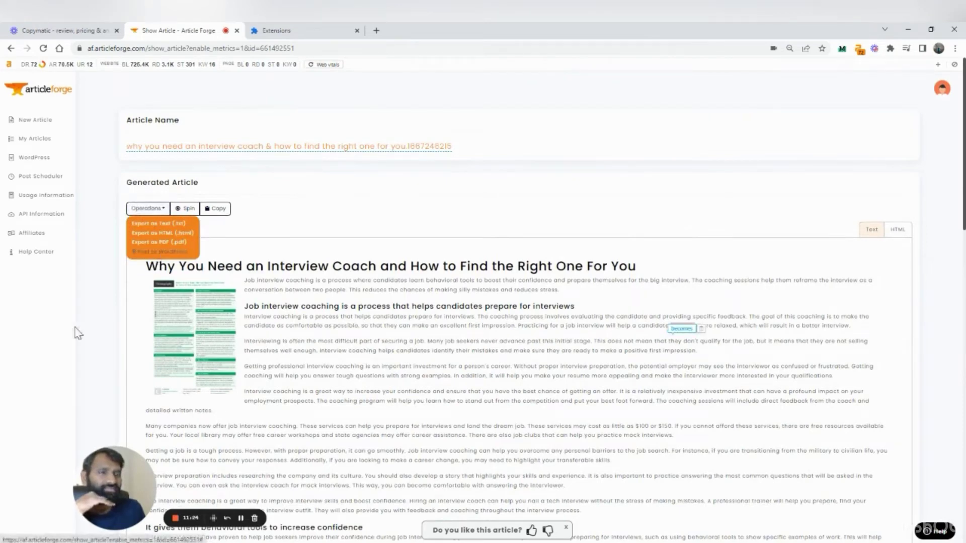
click(103, 333)
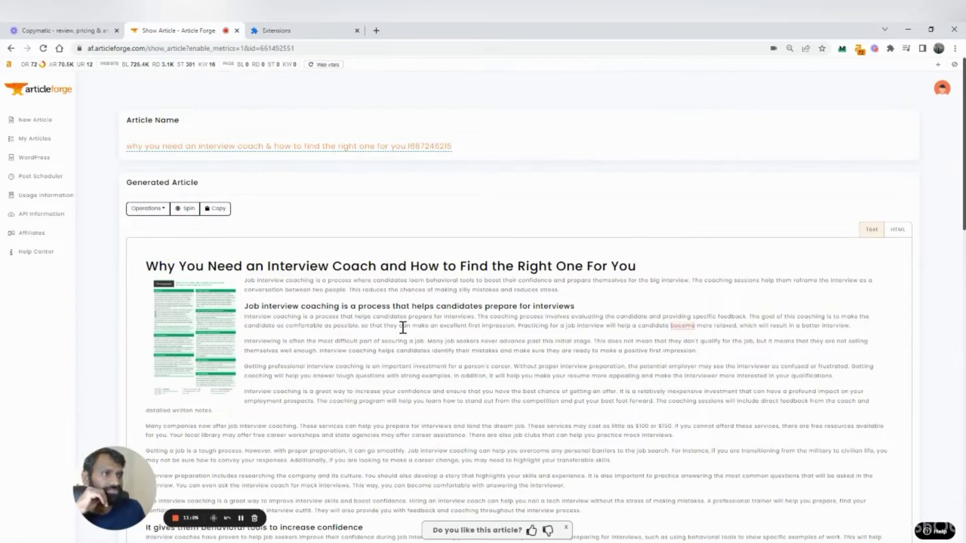
scroll(403, 327, down, 1)
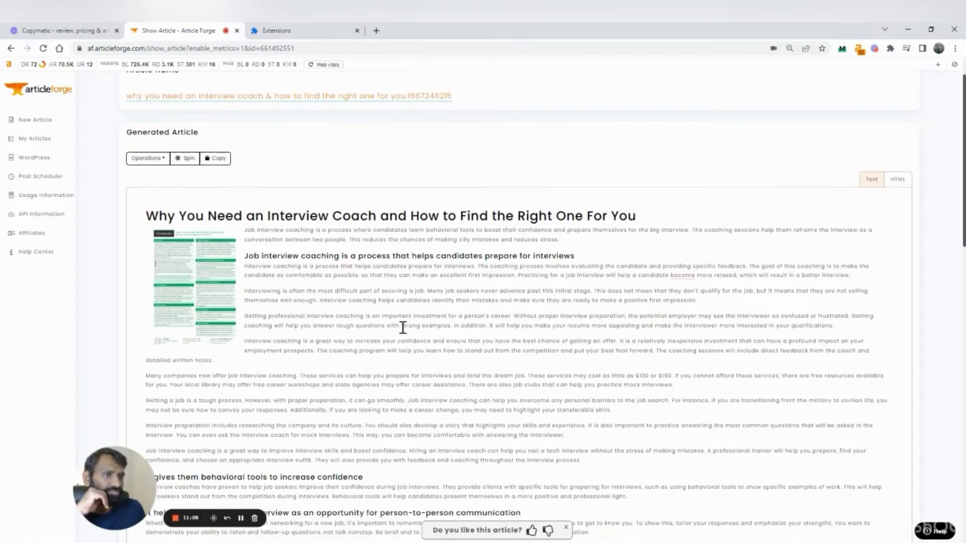
scroll(403, 328, down, 3)
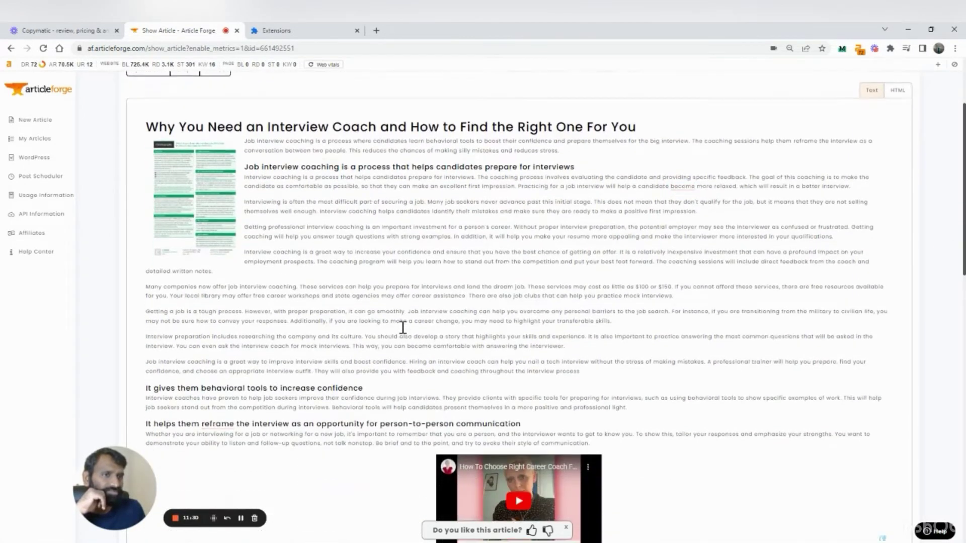
scroll(403, 327, down, 3)
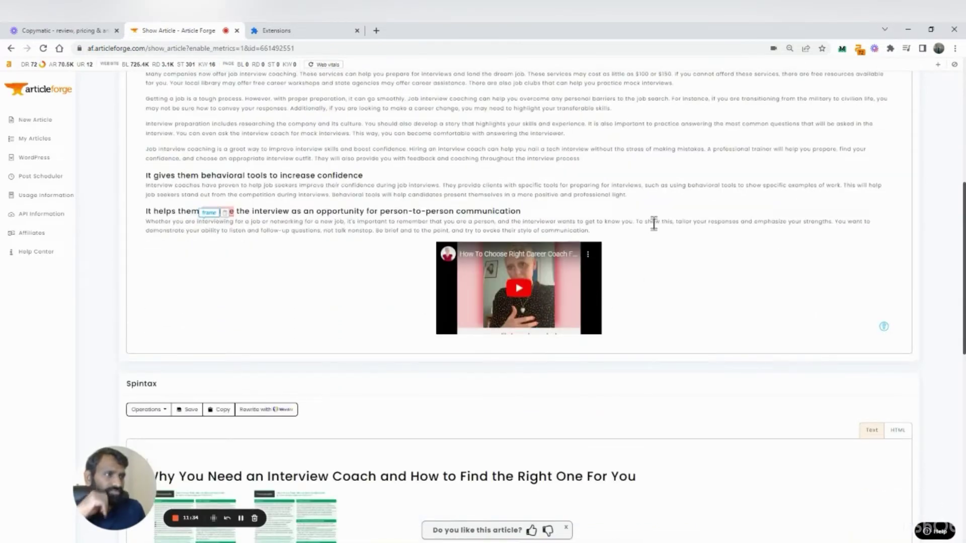
scroll(652, 220, down, 3)
scroll(617, 204, up, 5)
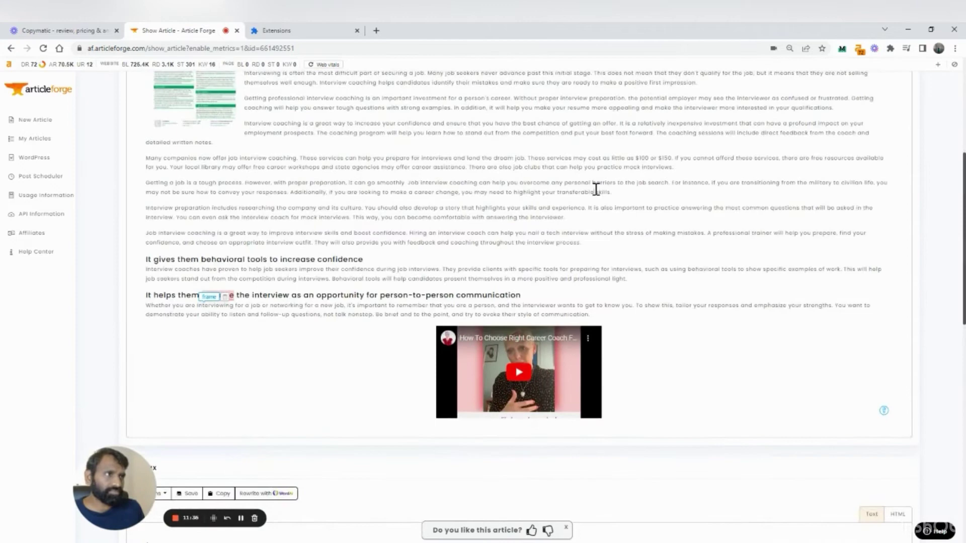
scroll(595, 189, down, 3)
scroll(596, 190, up, 2)
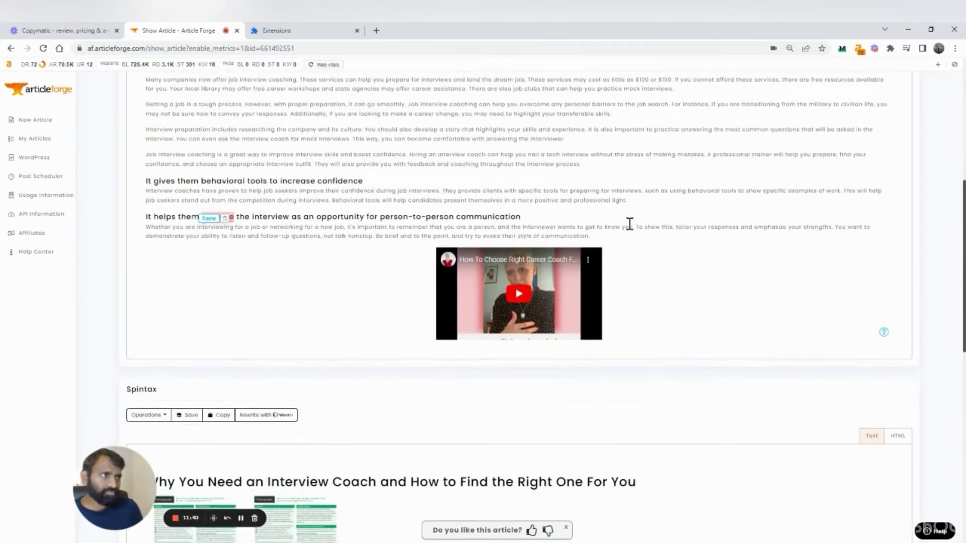
scroll(642, 222, down, 3)
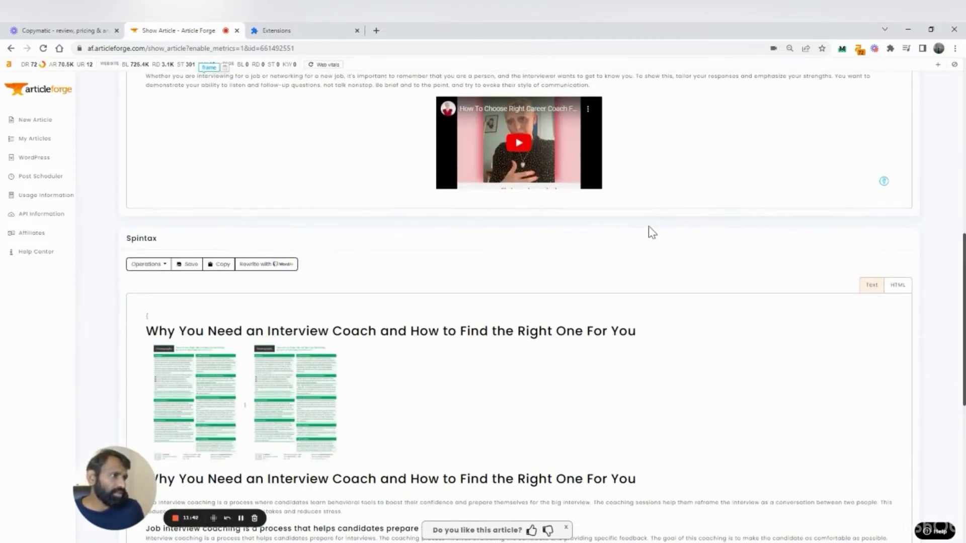
scroll(654, 230, down, 8)
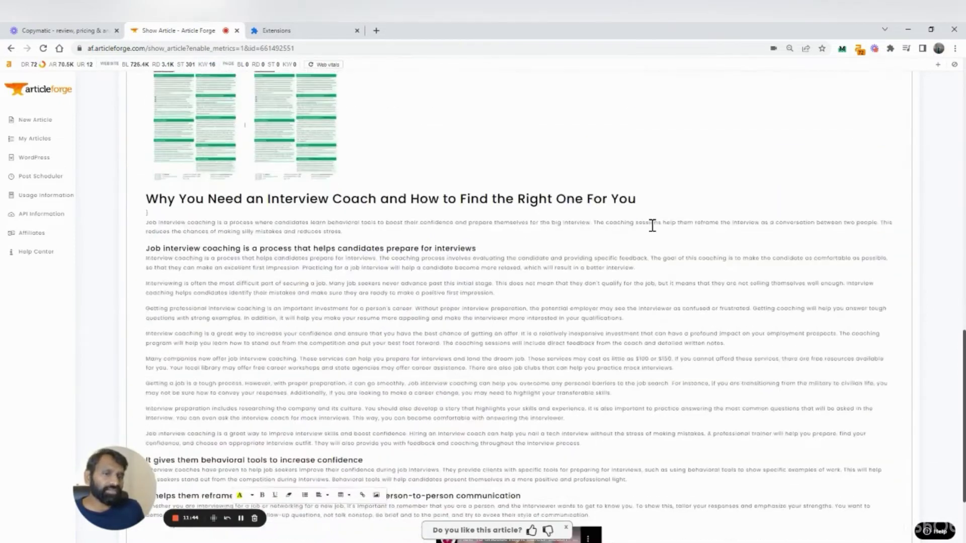
Step: Rate the article thumbs-down with feedback 'The article is not complete. Half tha topics are missing'
click(550, 531)
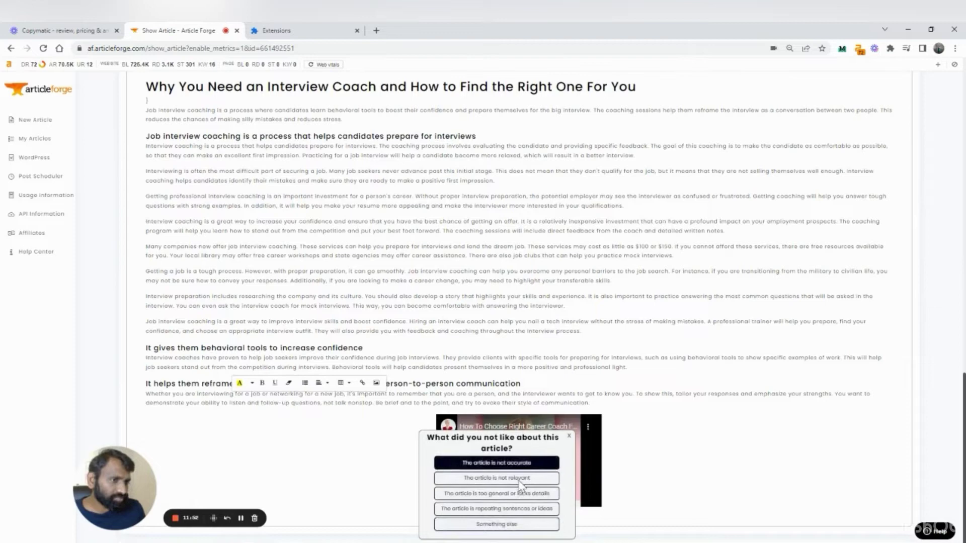
click(511, 524)
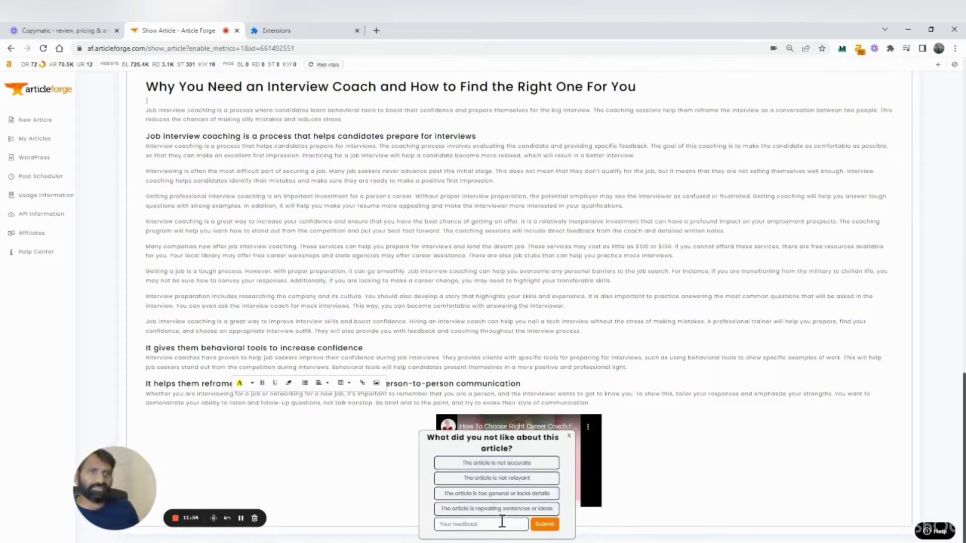
click(502, 522)
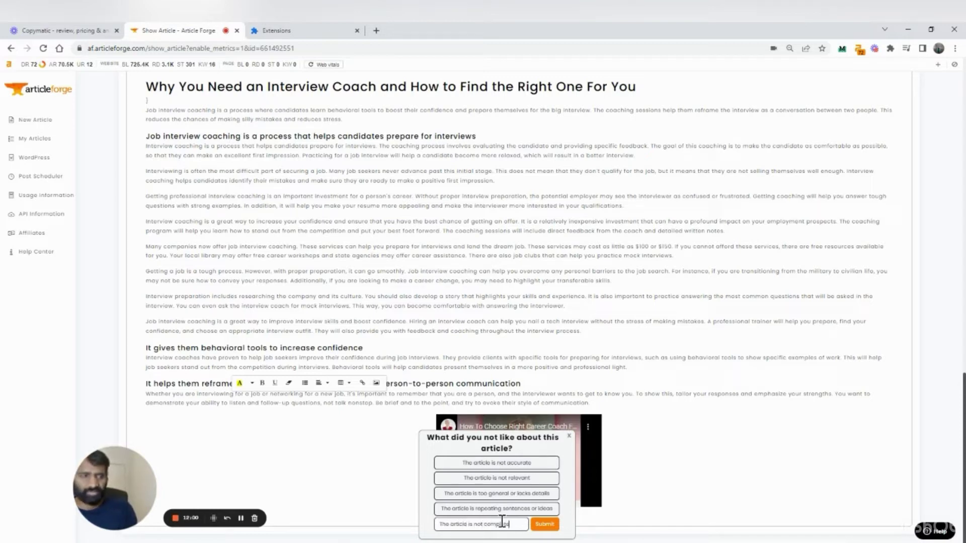
text(The article is not complete. Half tha topics are miss)
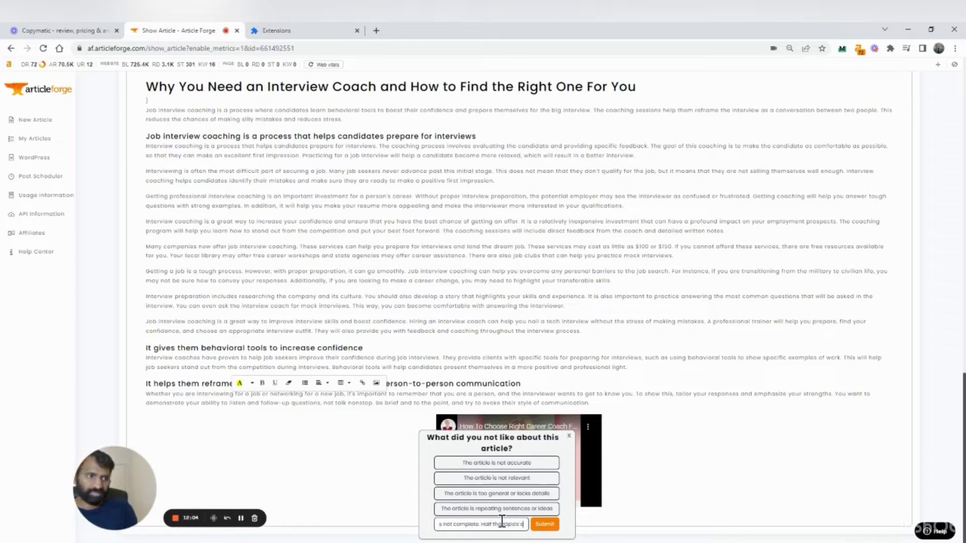
text(ing)
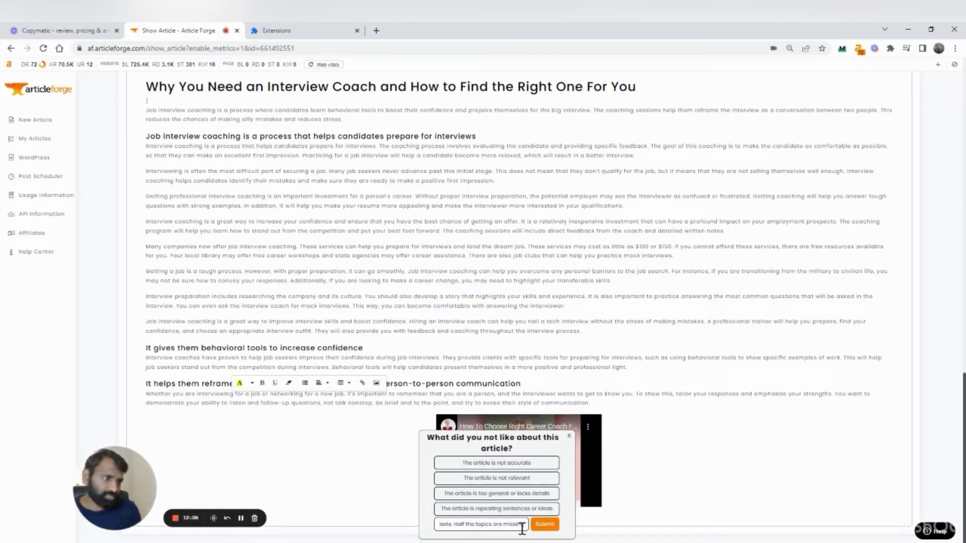
click(545, 524)
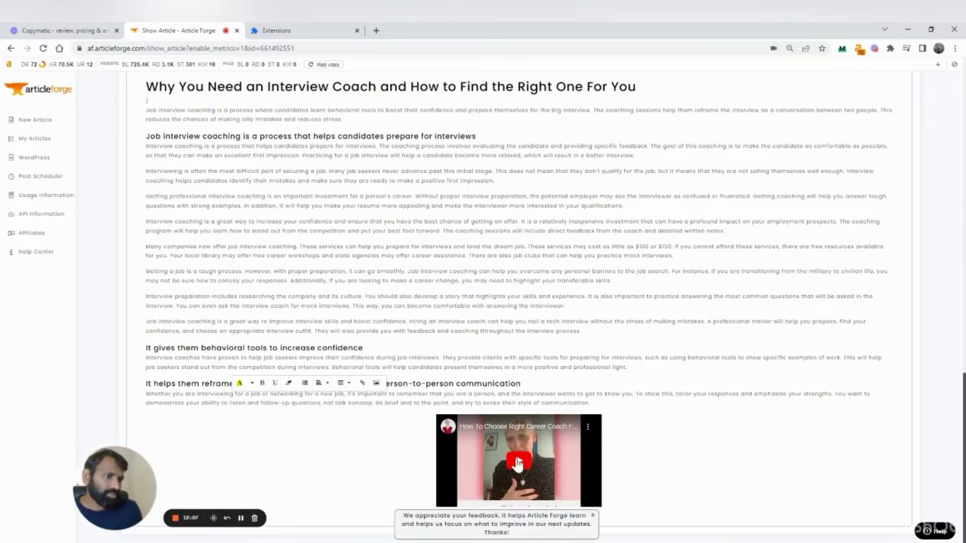
click(593, 515)
scroll(466, 363, up, 5)
Step: Scroll back to the top of Article Forge and open jasper.ai in a new tab
scroll(467, 362, up, 3)
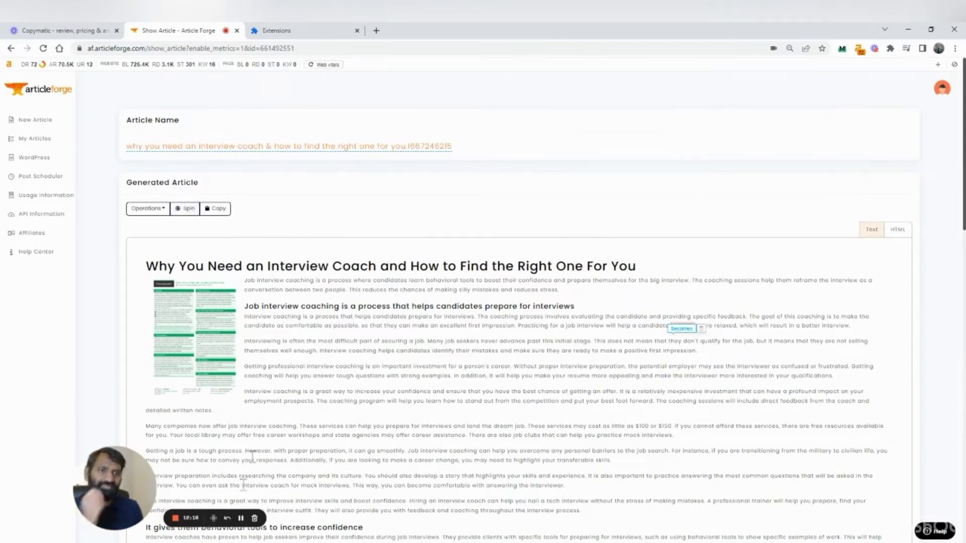
click(241, 518)
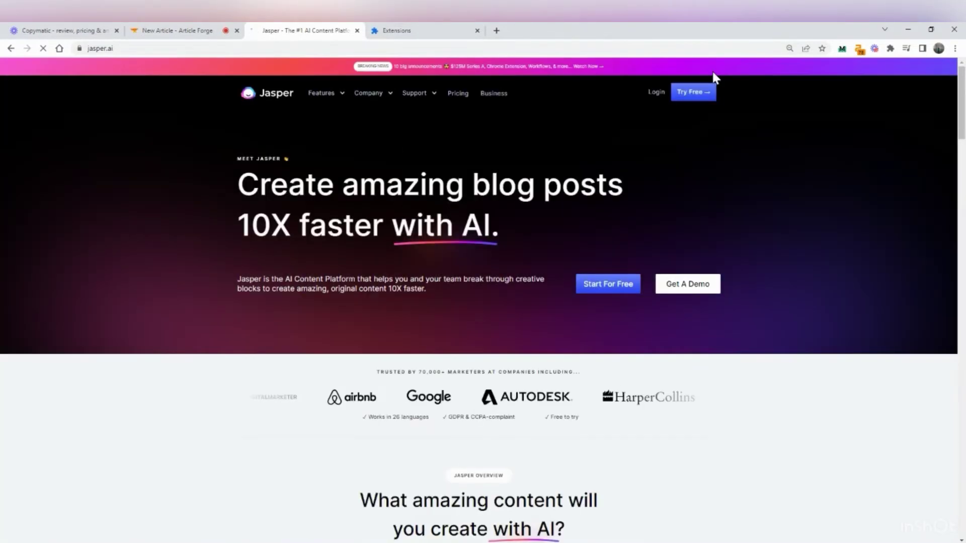
Step: Log in to Jasper and open the Blog Post Outline template
click(656, 92)
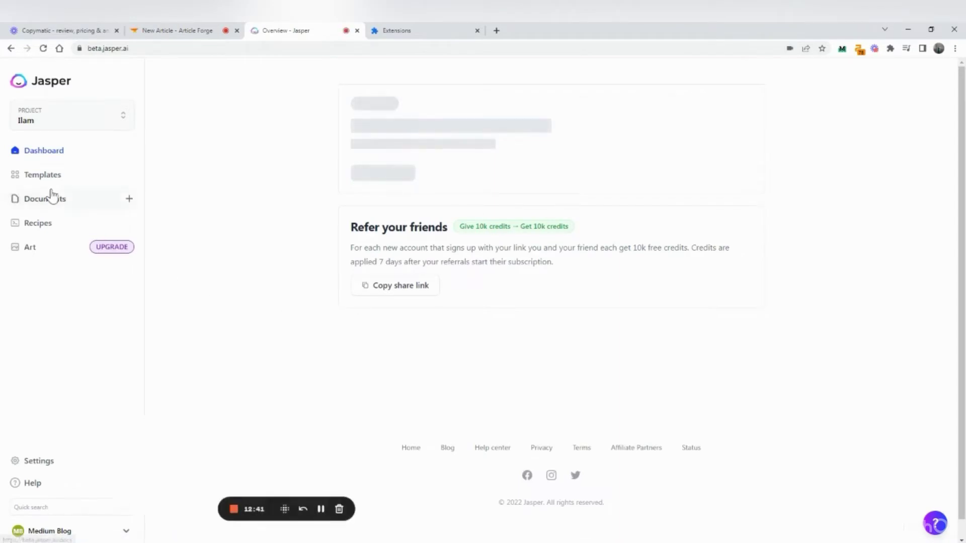
click(51, 184)
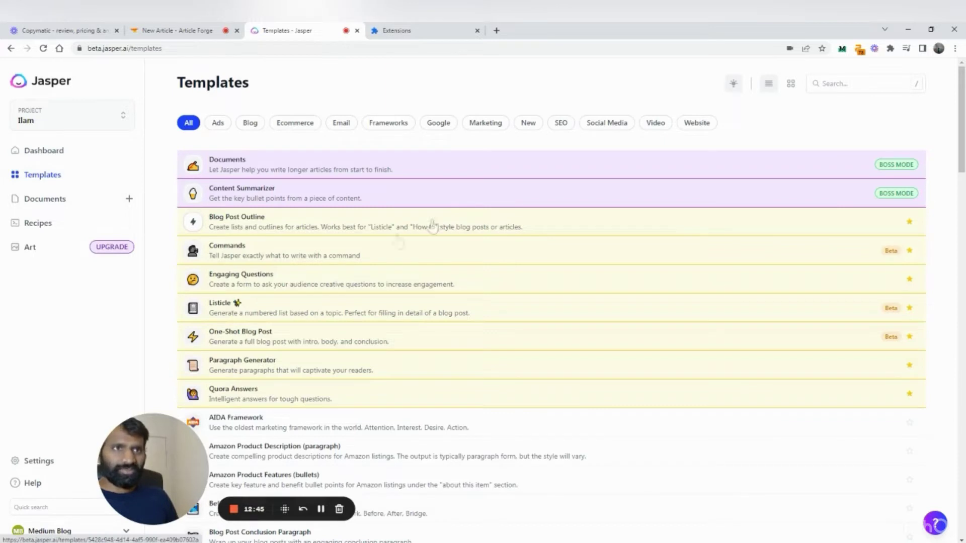
click(284, 226)
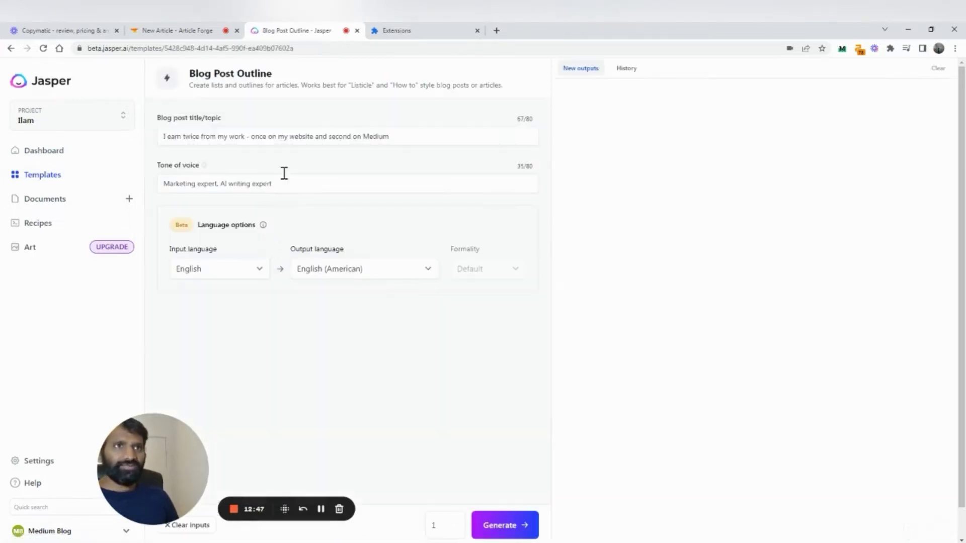
Step: Generate an outline for the pasted interview-coach title with tone 'career coach' and rate it positively
click(304, 133)
key(ctrl+a)
text(why you need an interview coach & how to find the right one for you)
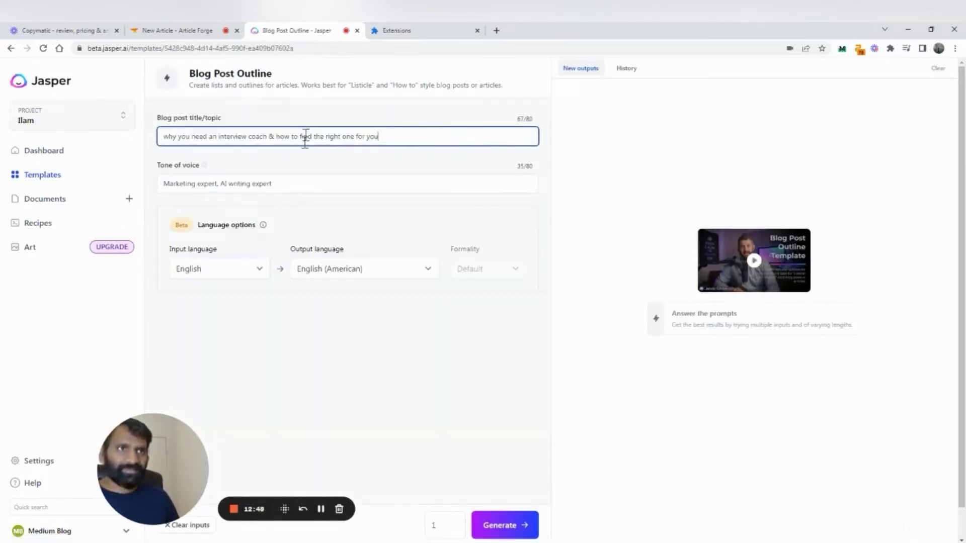
triple_click(277, 186)
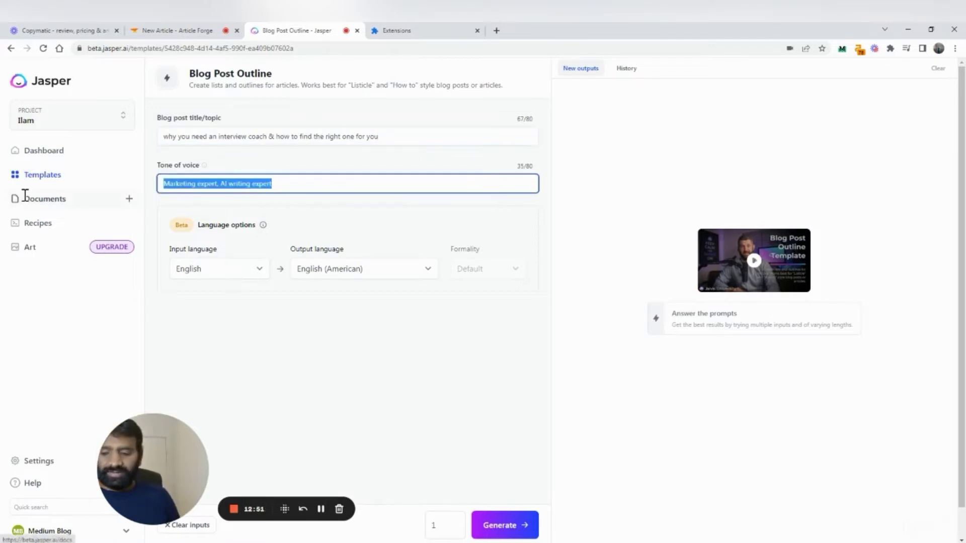
text(career )
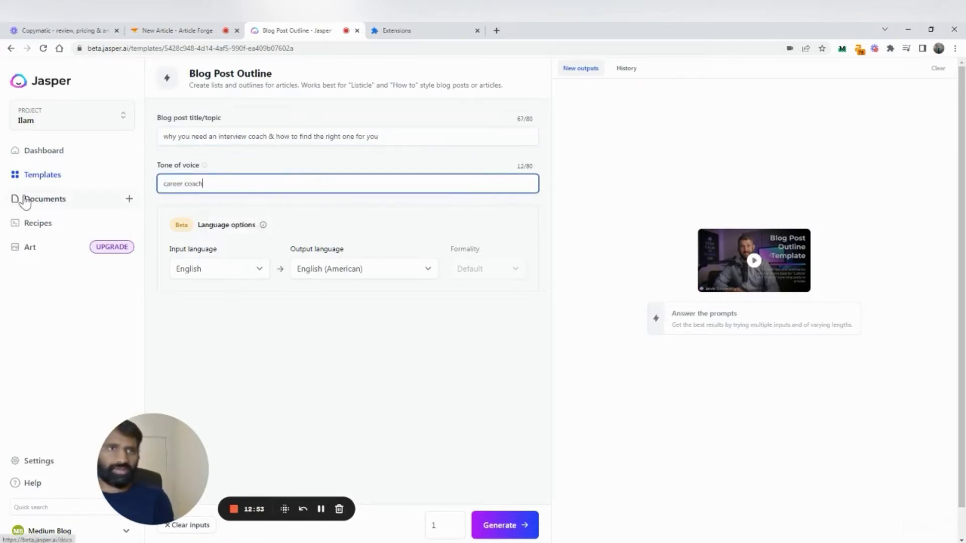
text(coach)
click(491, 525)
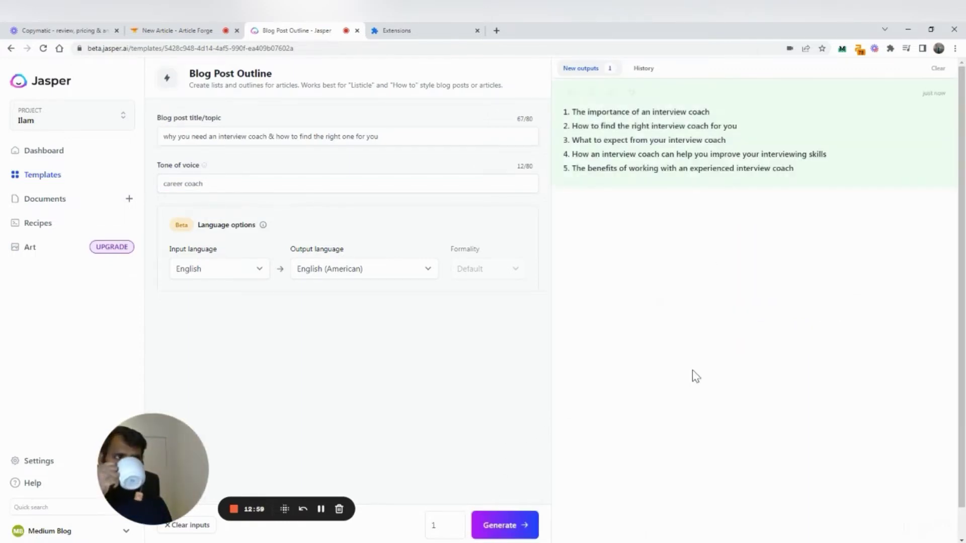
click(611, 93)
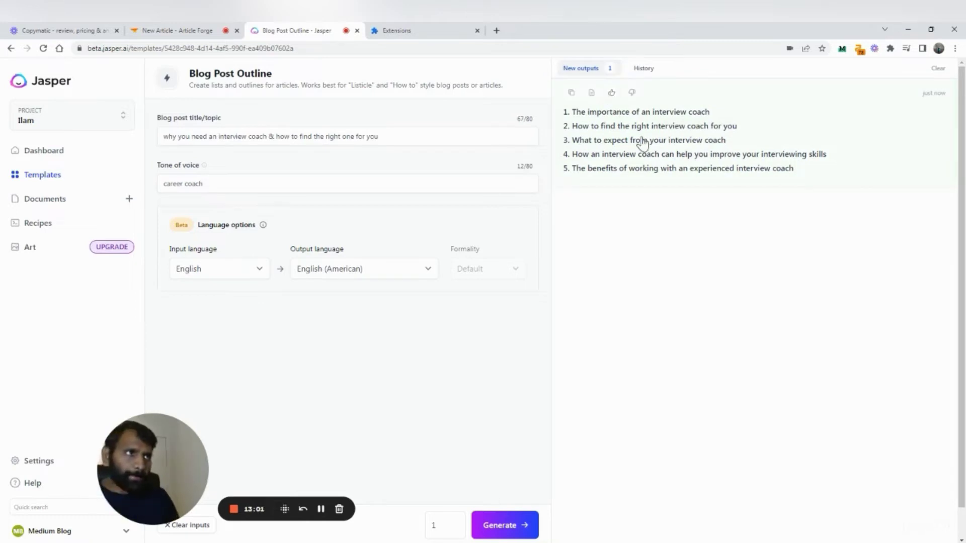
Step: Copy the Jasper outline and paste the interview-coach title into Article Forge's keyword field
click(572, 92)
click(176, 30)
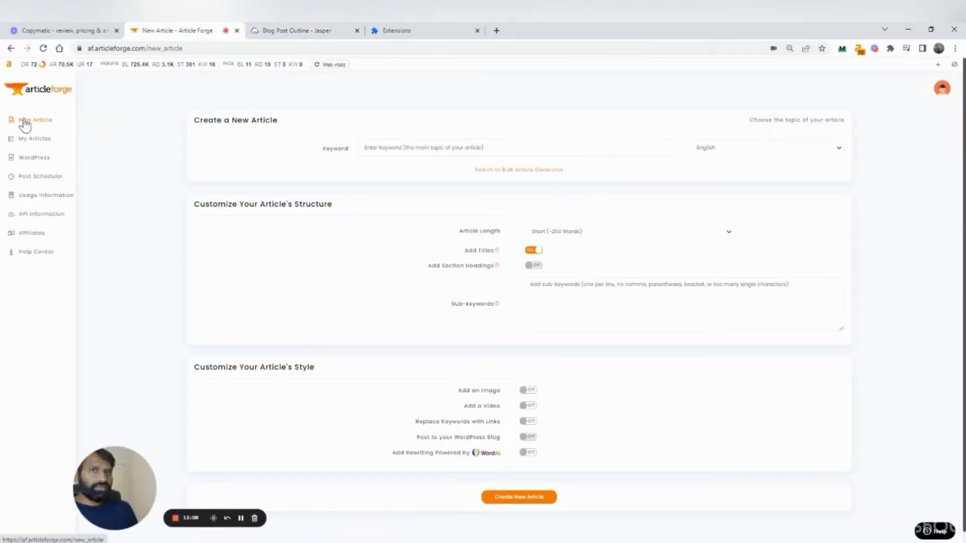
click(457, 143)
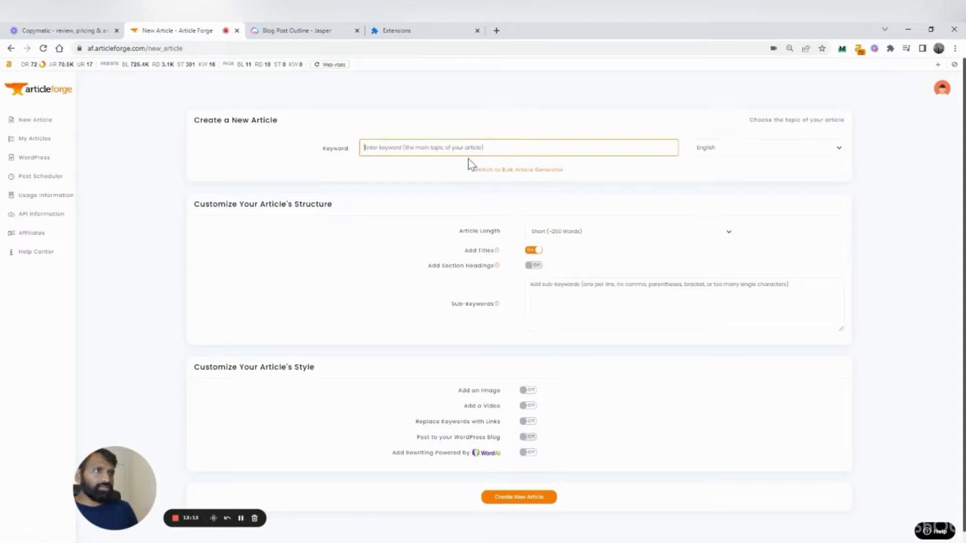
click(324, 30)
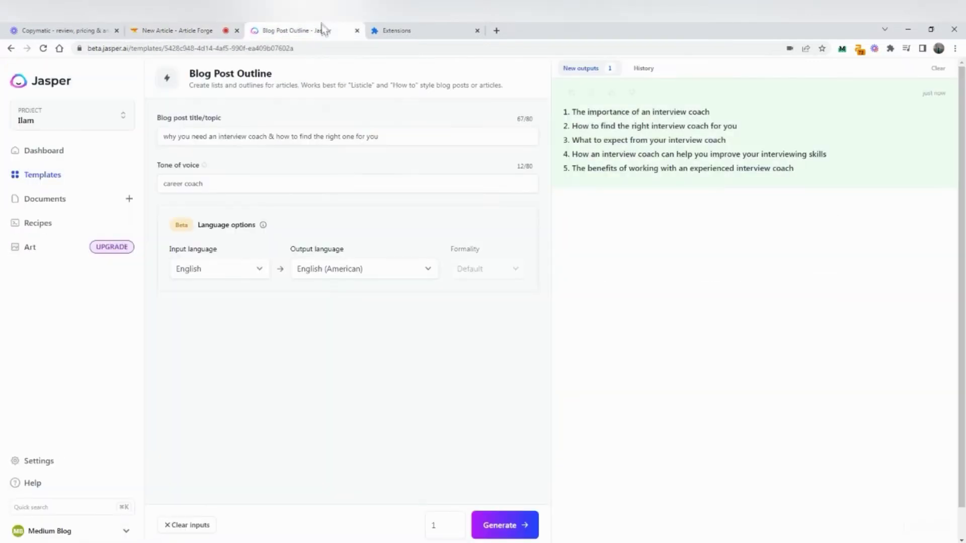
triple_click(307, 136)
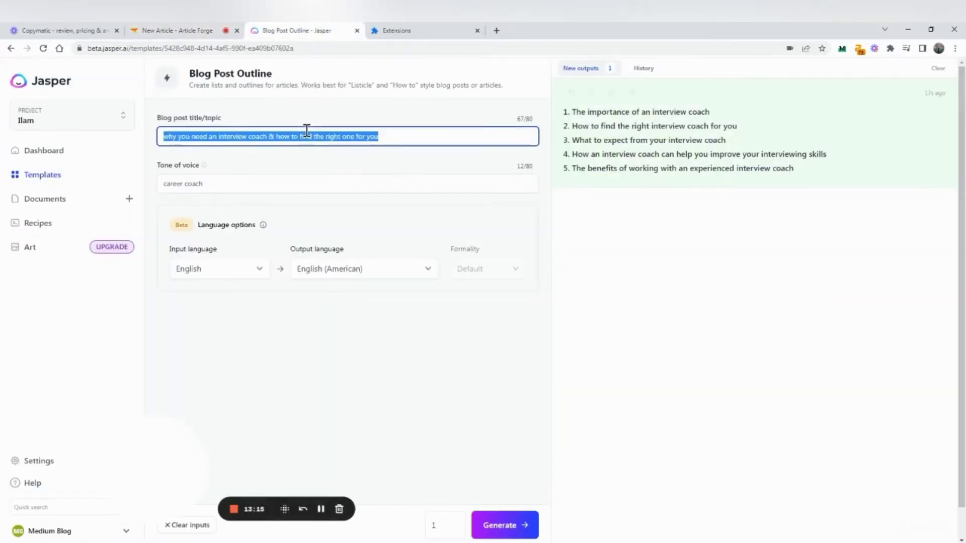
click(172, 30)
key(ctrl+v)
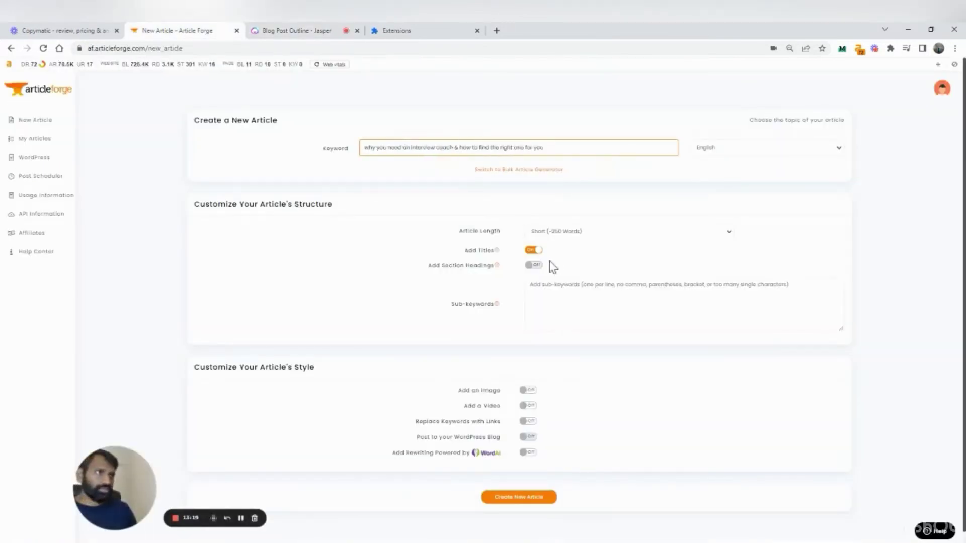
Step: Set the article length to Very Long (~1,500 Words) and switch off auto-generated section headings
click(553, 232)
click(574, 282)
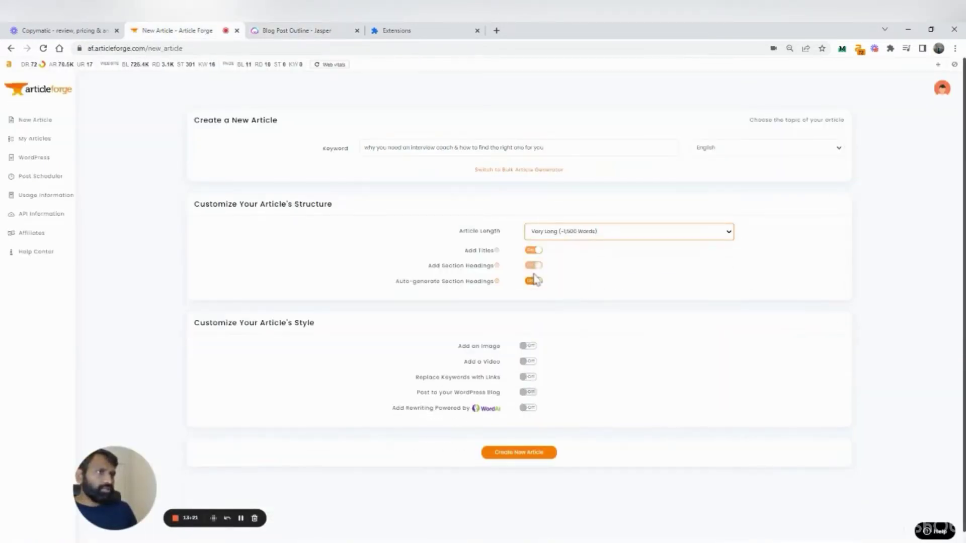
click(536, 267)
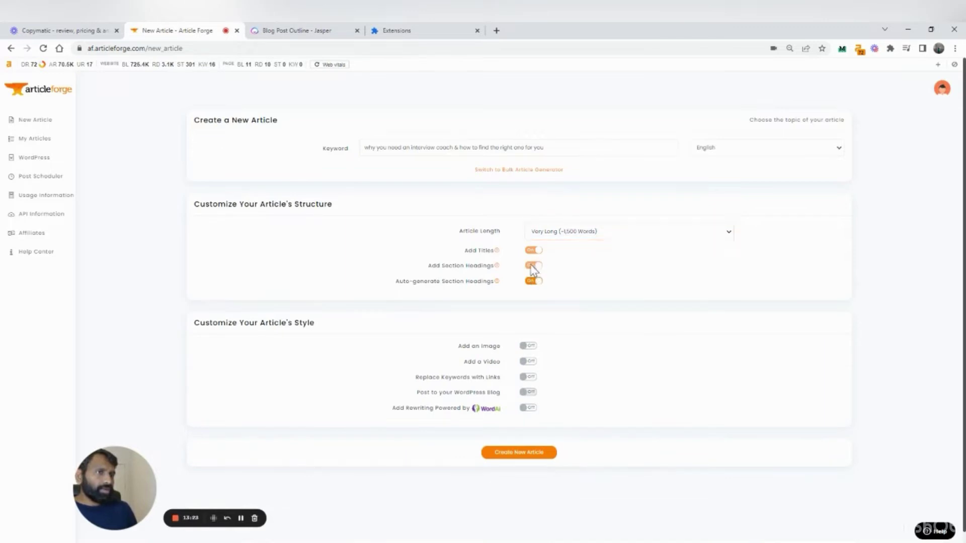
click(532, 282)
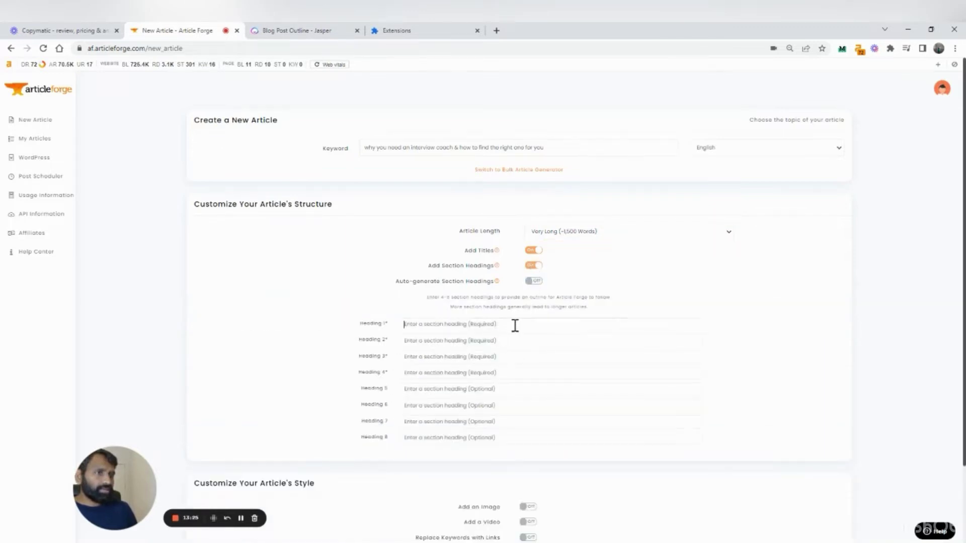
Step: Copy the Jasper outline line 'The importance of an interview coach' into Article Forge Heading 1
click(513, 325)
click(298, 30)
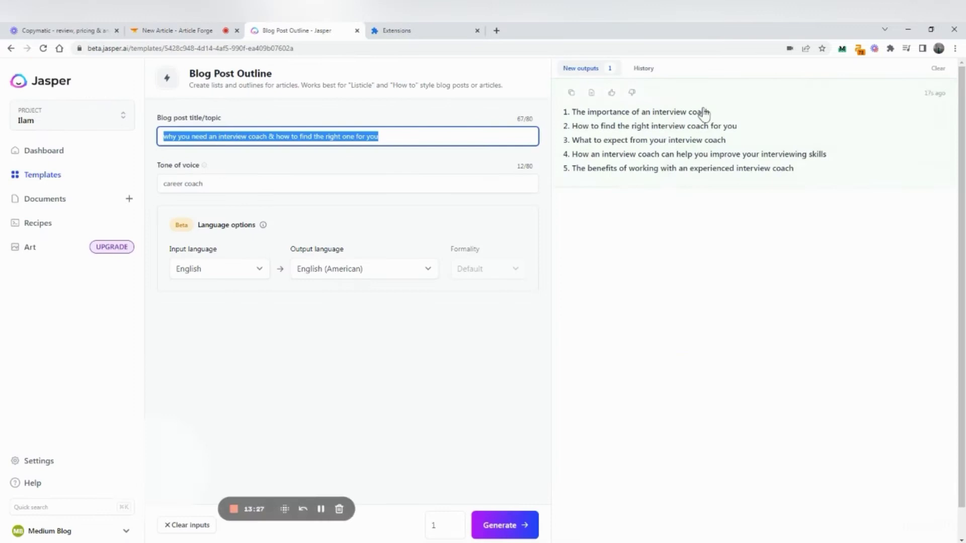
click(626, 121)
triple_click(435, 154)
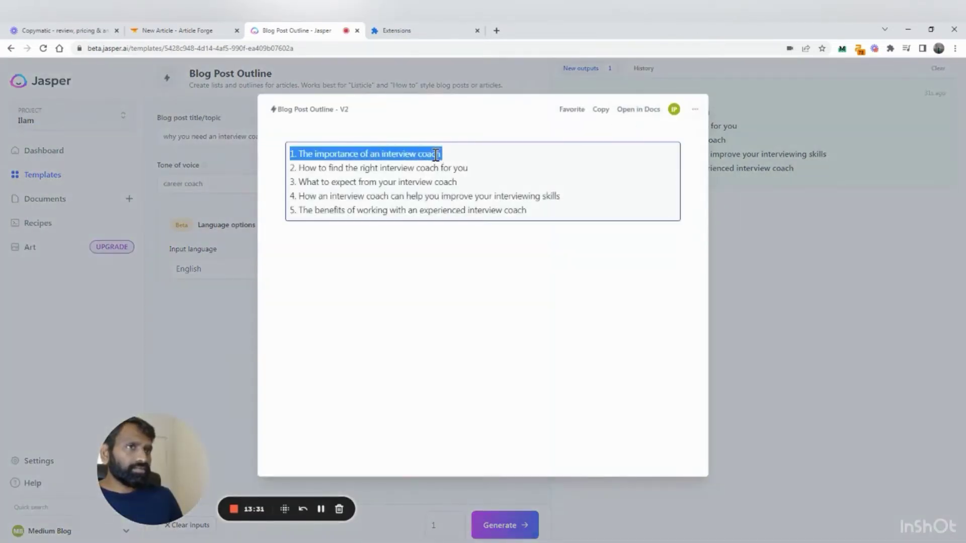
click(201, 36)
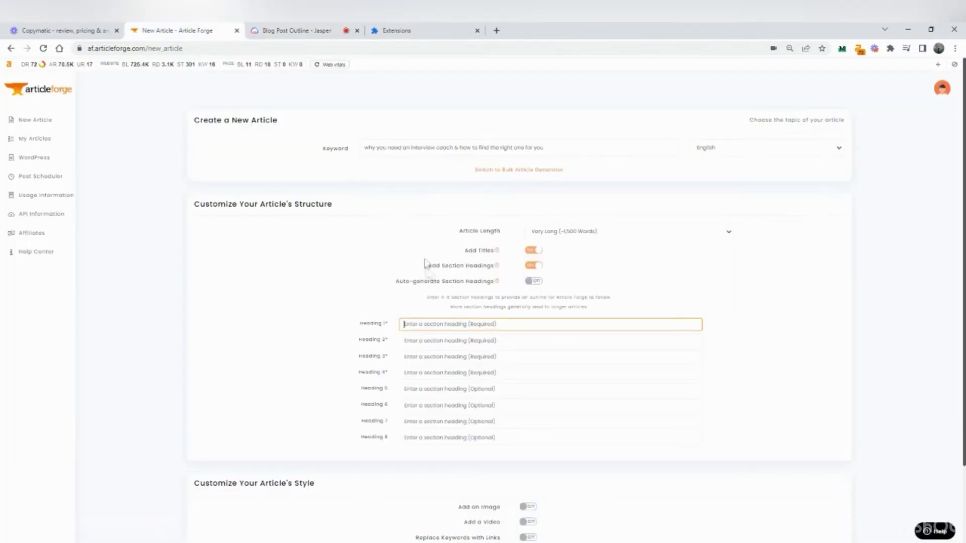
key(ctrl+v)
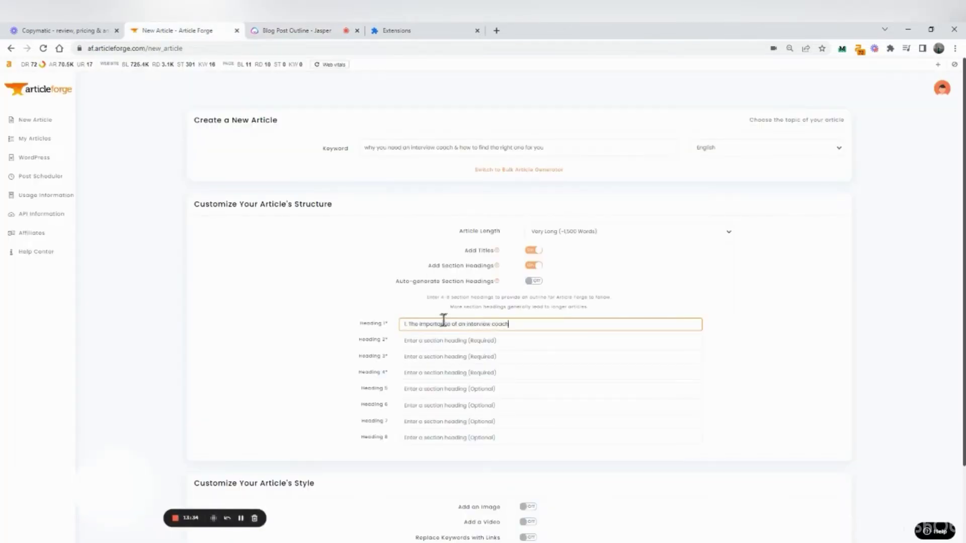
Step: Copy the next Jasper outline lines into Headings 2 and 3
click(317, 30)
triple_click(441, 167)
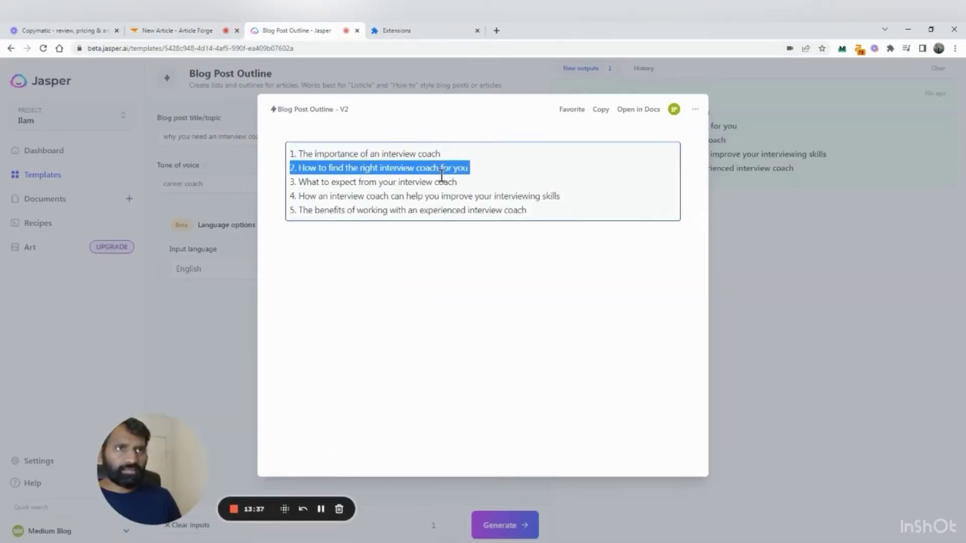
triple_click(437, 181)
click(423, 340)
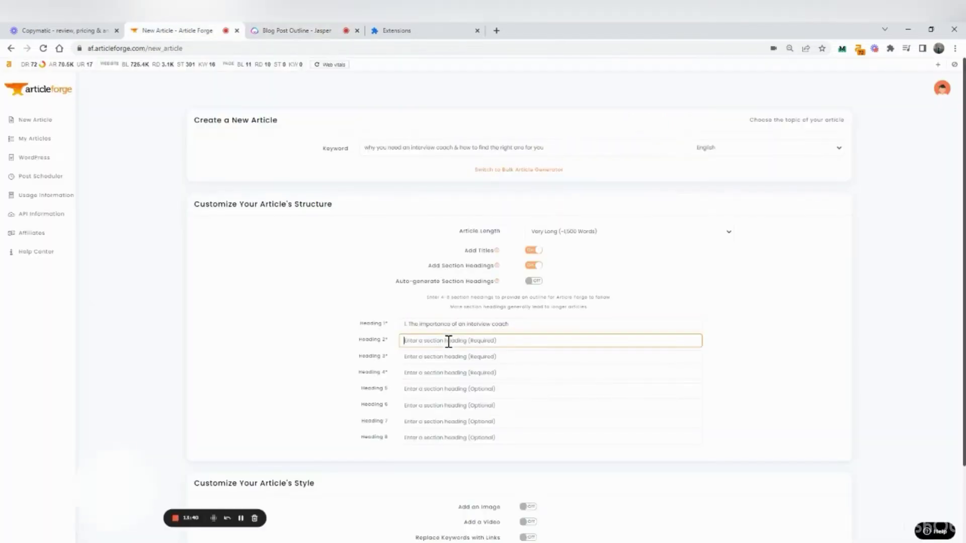
key(ctrl+v)
click(451, 358)
triple_click(374, 171)
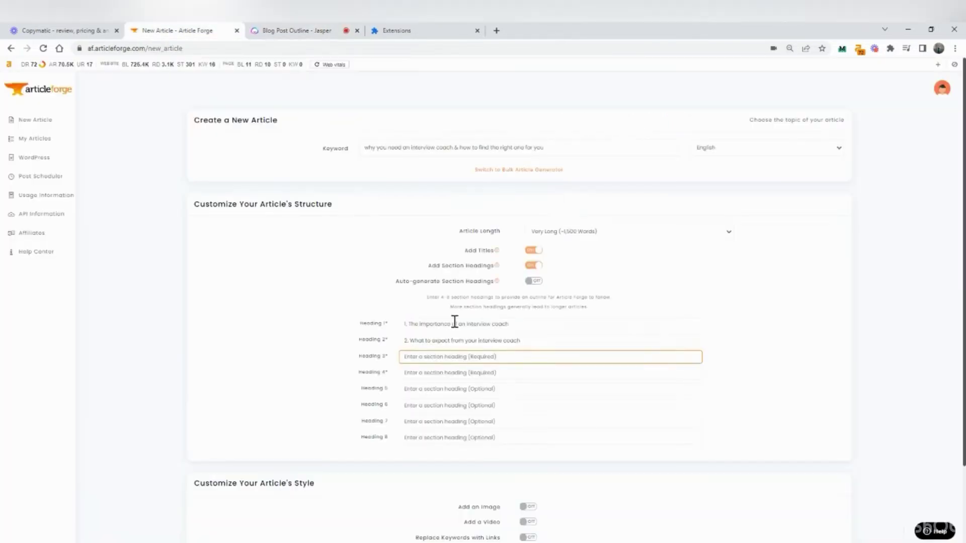
key(ctrl+v)
Step: Fill Headings 4 and 5 with outline lines, replacing one heading with the benefits line
click(451, 375)
key(ctrl+v)
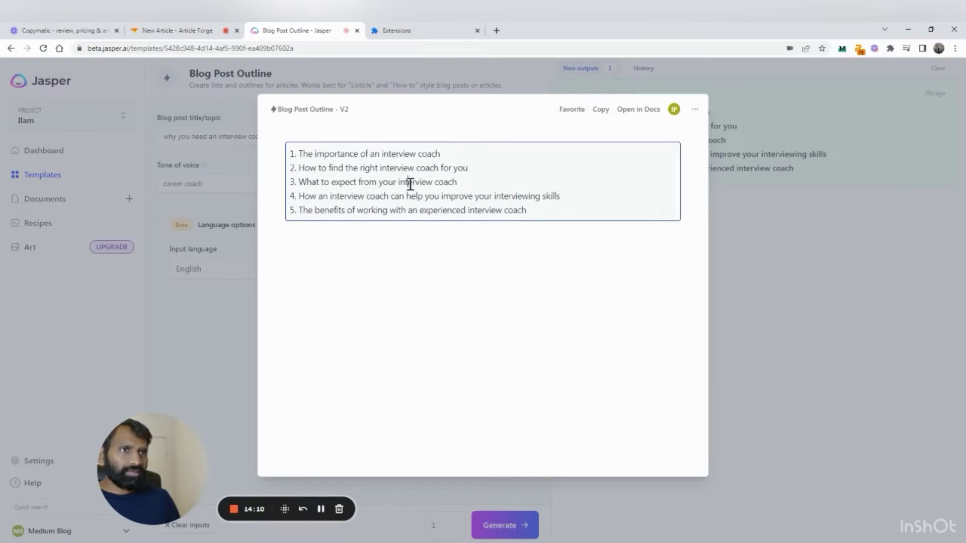
click(431, 390)
key(ctrl+v)
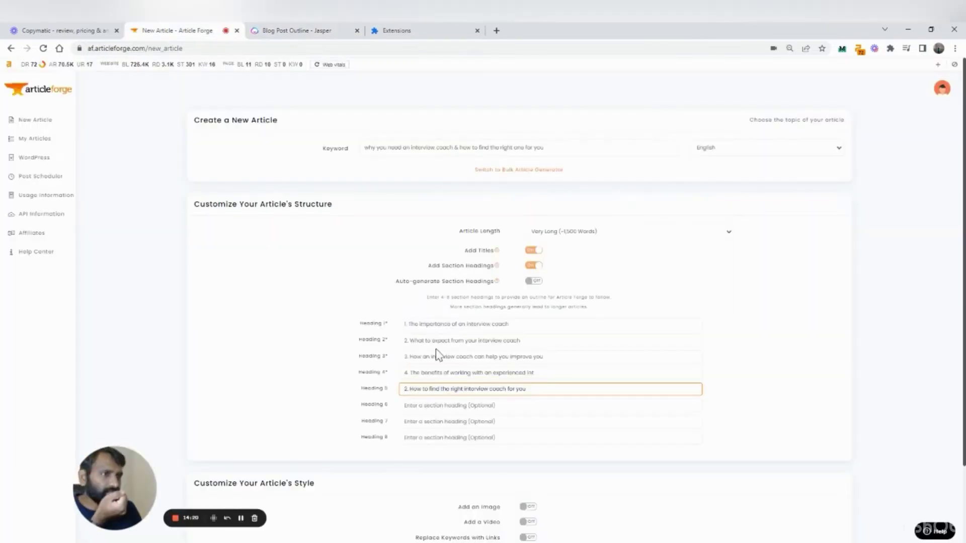
triple_click(467, 373)
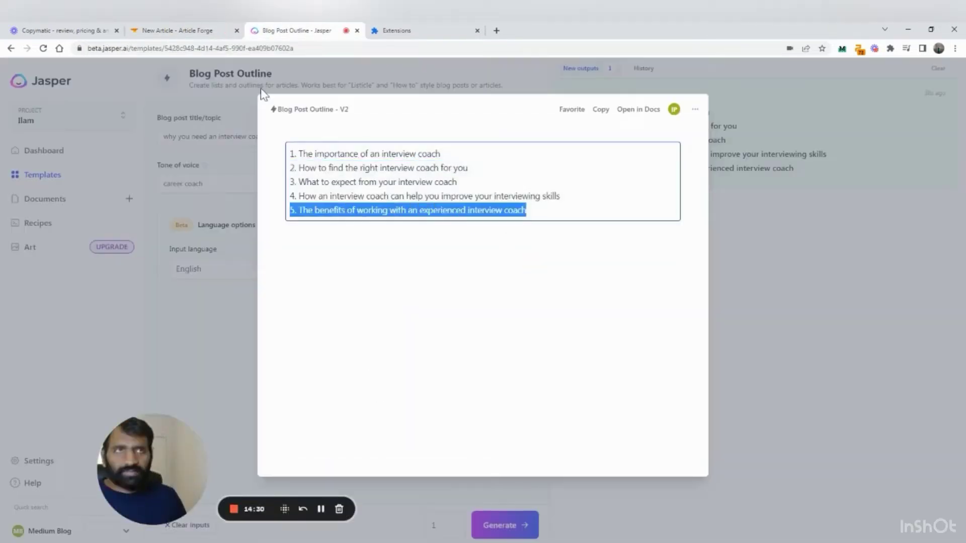
key(ctrl+v)
Step: Reword a heading ending to 'interview', move the How to find line into Heading 4, and clear Heading 5
drag(493, 357, 627, 358)
text(interview)
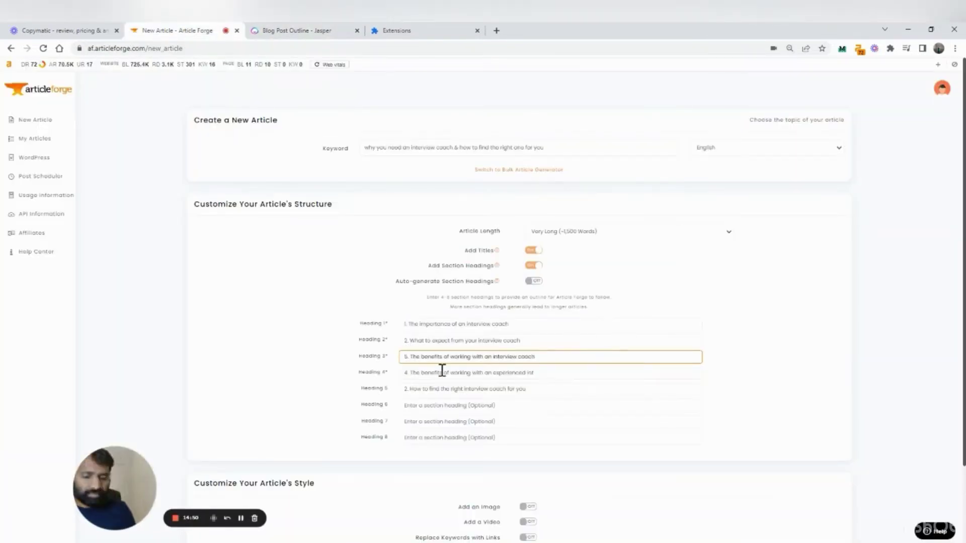
triple_click(442, 370)
key(Delete)
triple_click(468, 388)
key(ctrl+x)
click(352, 371)
key(ctrl+v)
Step: Check the heading fields, then switch to the extensions tab and select its address bar for a search
scroll(537, 460, down, 2)
scroll(385, 434, up, 2)
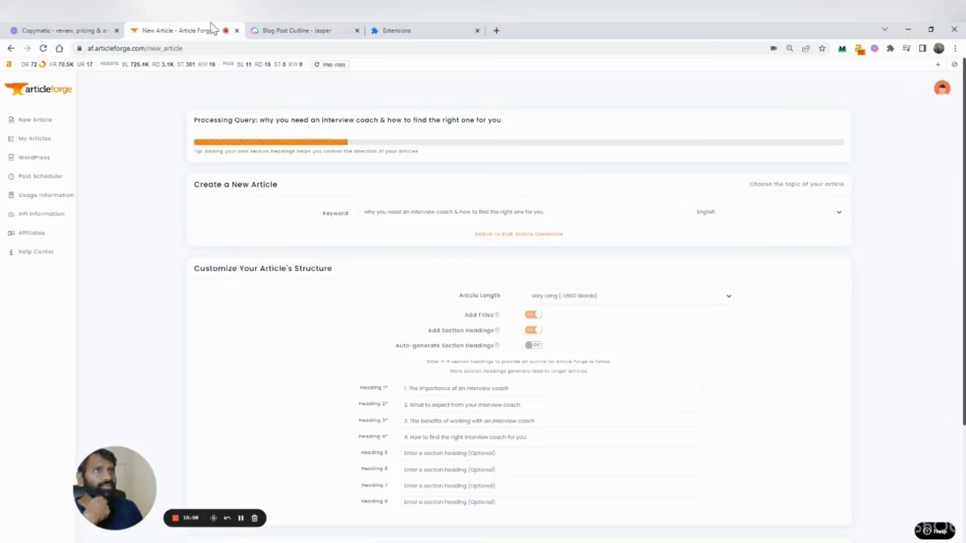
click(413, 23)
click(356, 49)
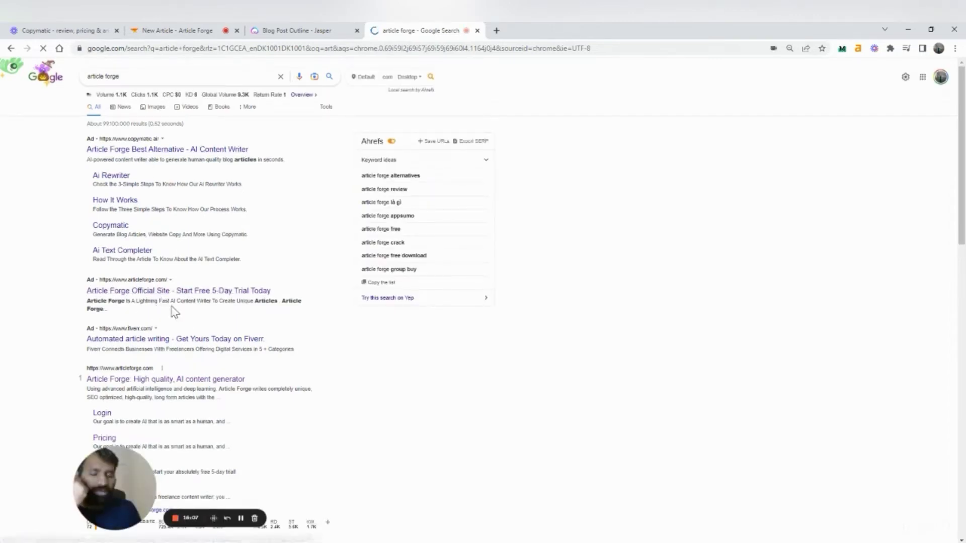
Step: Open the Article Forge Official Site result from the Google search for 'article forge'
click(173, 309)
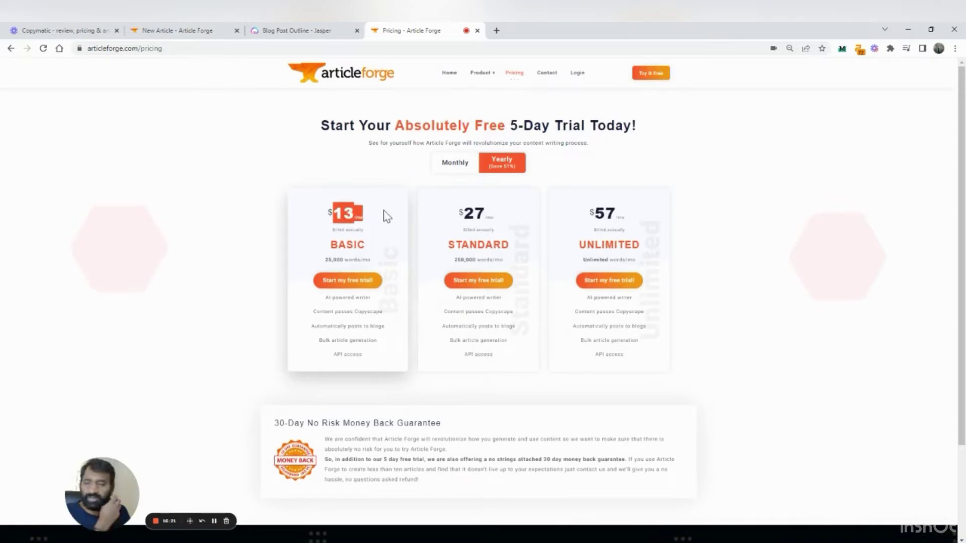
Step: Show monthly billing prices and highlight the Standard plan's price and word allowance
click(449, 167)
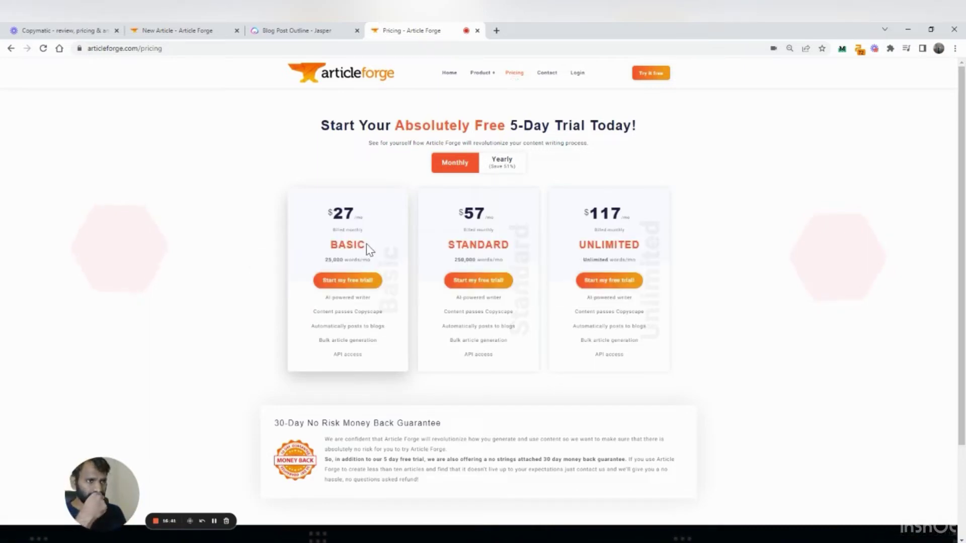
drag(483, 210, 487, 259)
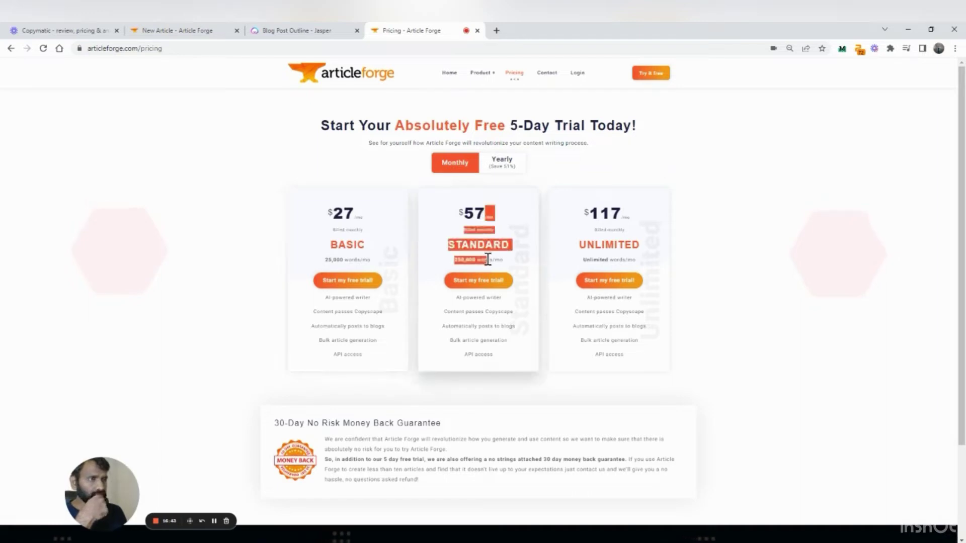
click(517, 243)
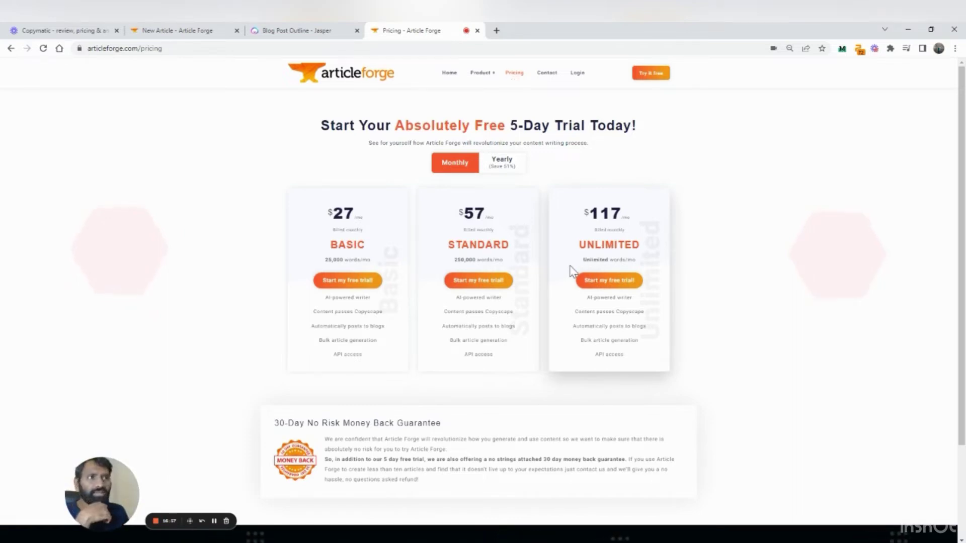
drag(468, 215, 476, 232)
click(479, 253)
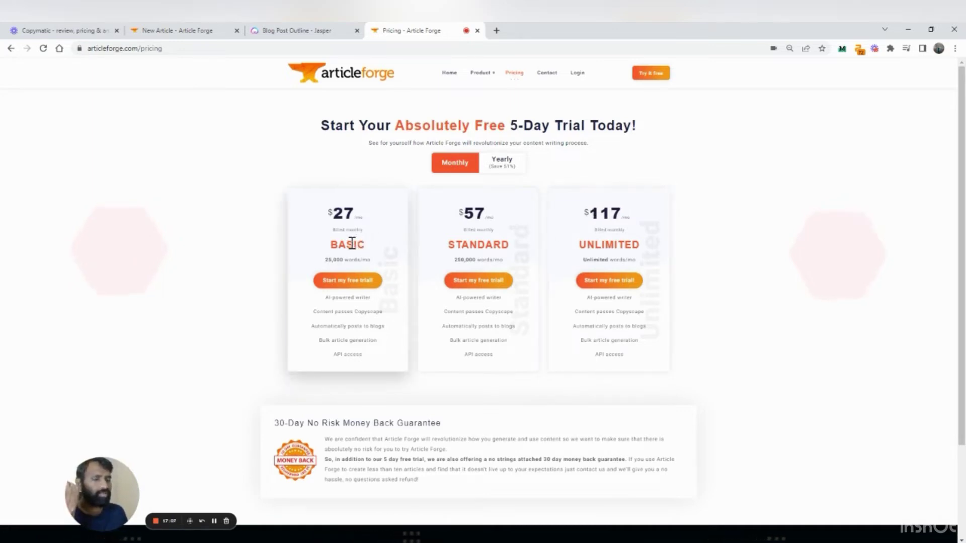
Step: Switch back to yearly prices and highlight the 30-day money-back guarantee details
click(510, 167)
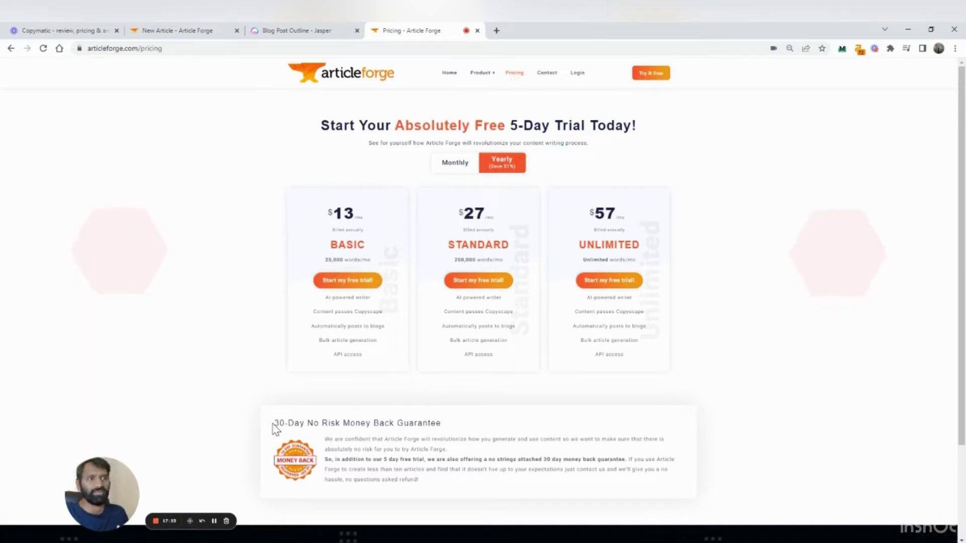
drag(412, 459, 458, 485)
click(459, 485)
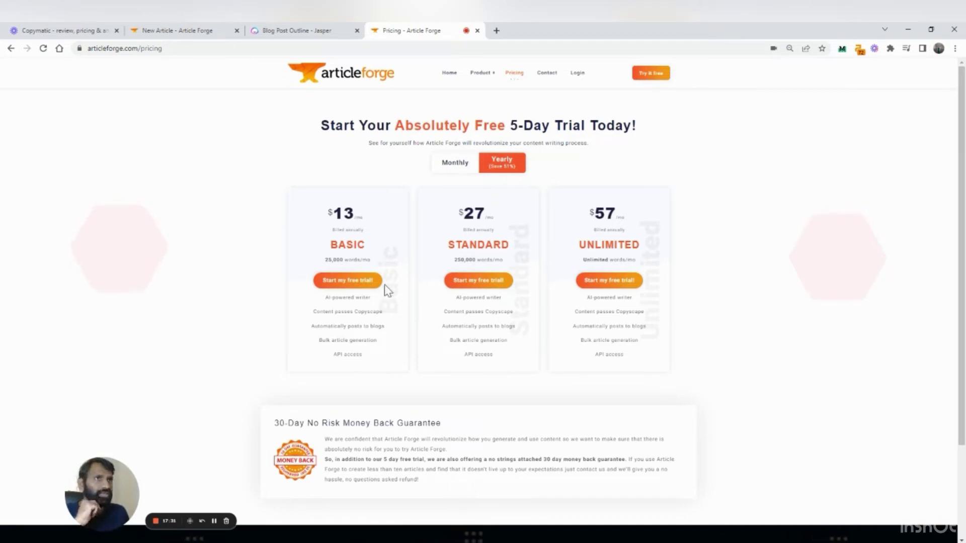
Step: Check the generating article's progress, then return to the pricing page
click(159, 29)
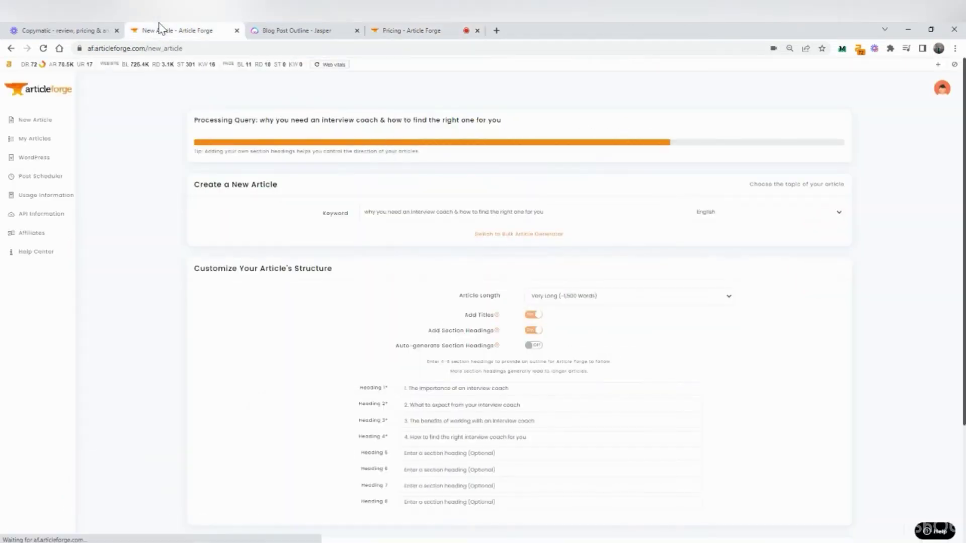
click(396, 28)
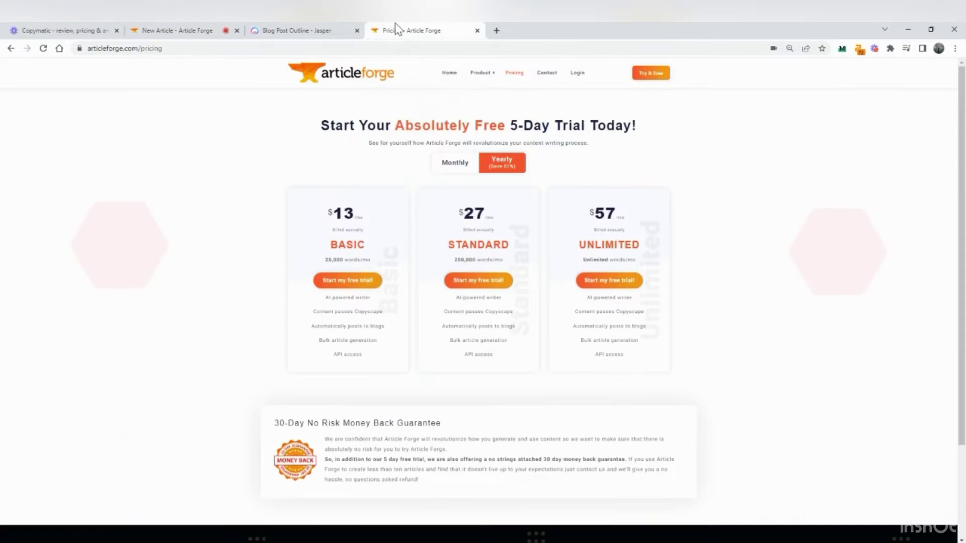
click(169, 30)
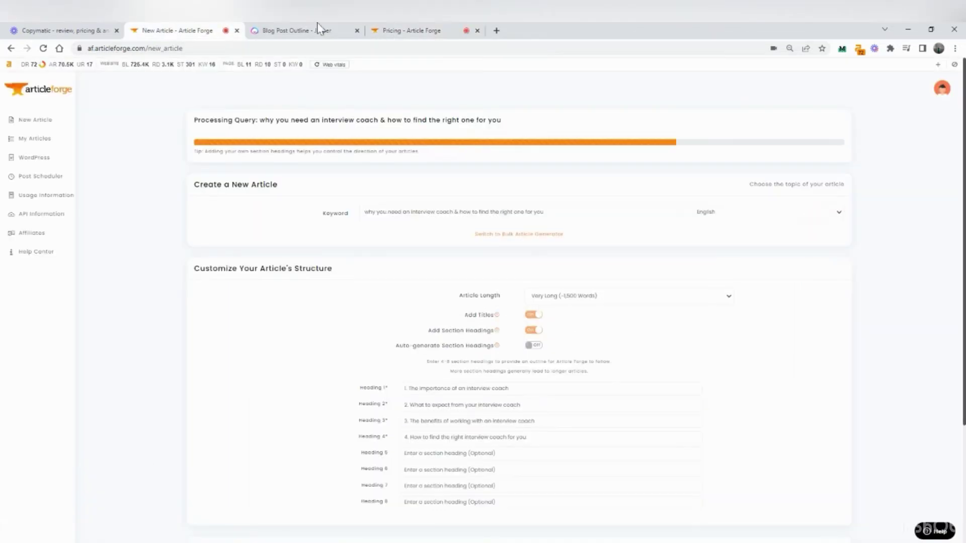
click(424, 29)
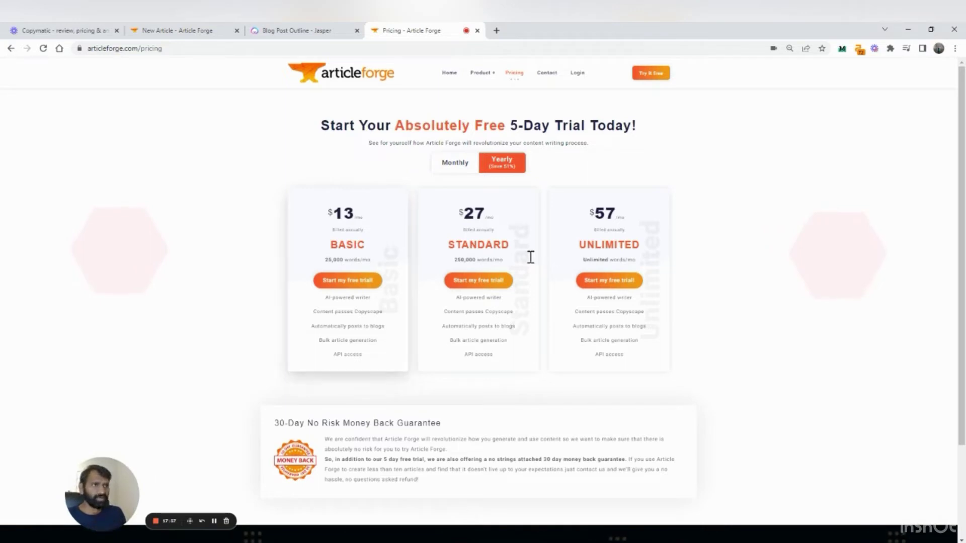
Step: Highlight the yearly Standard plan's $27 price, 250,000-word allowance and feature list
drag(475, 208, 483, 259)
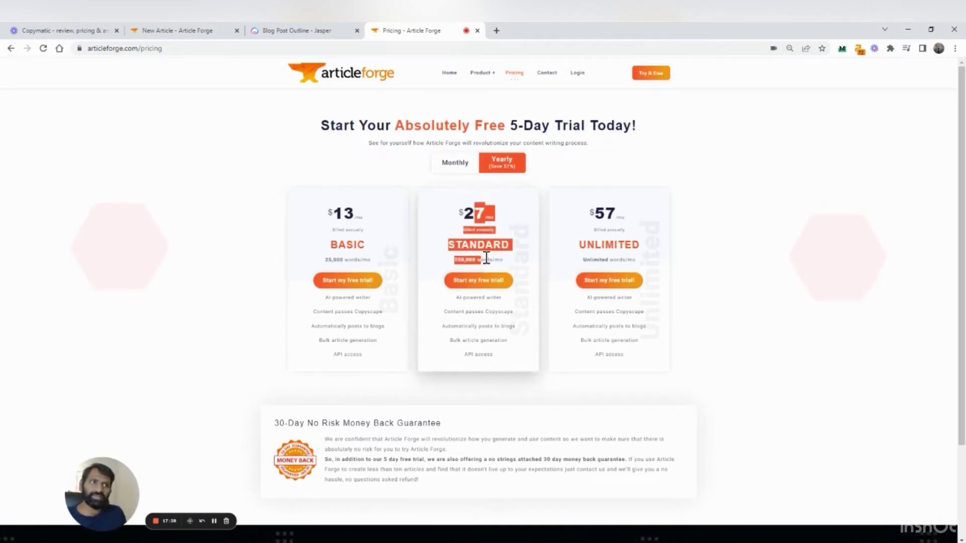
click(484, 259)
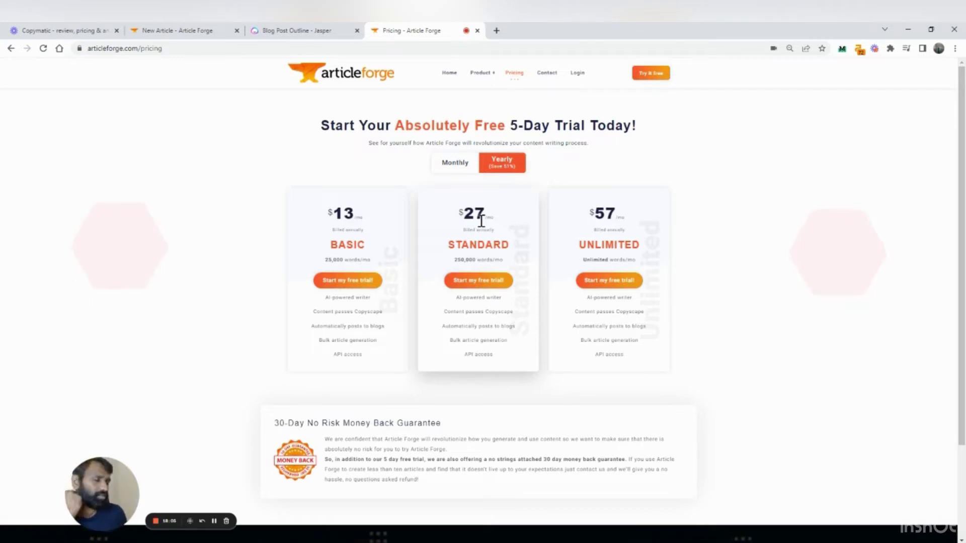
drag(463, 208, 463, 265)
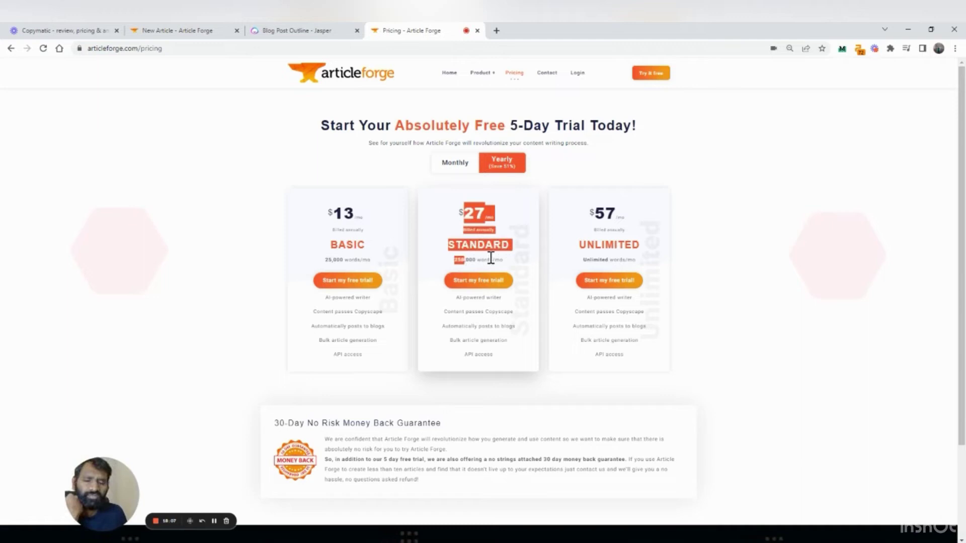
click(491, 258)
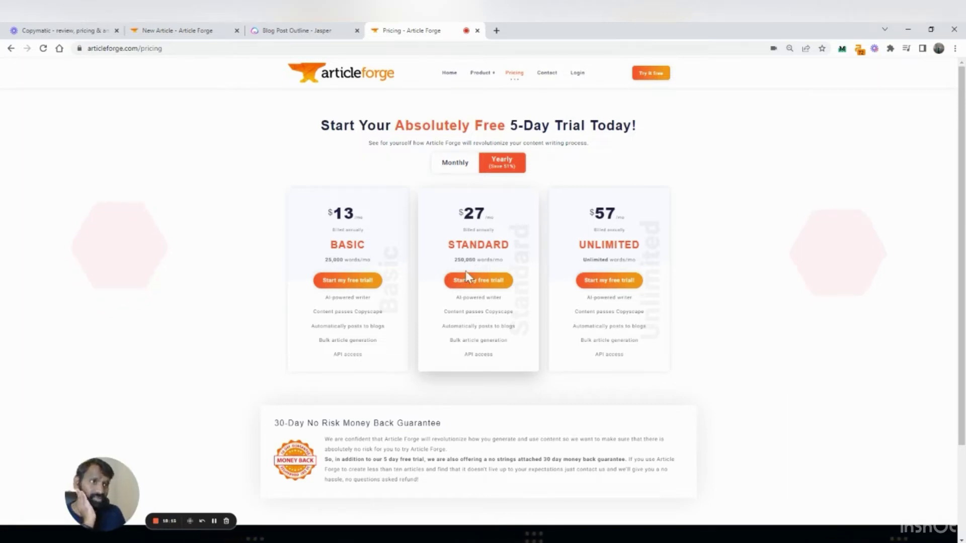
drag(472, 312, 475, 355)
click(476, 355)
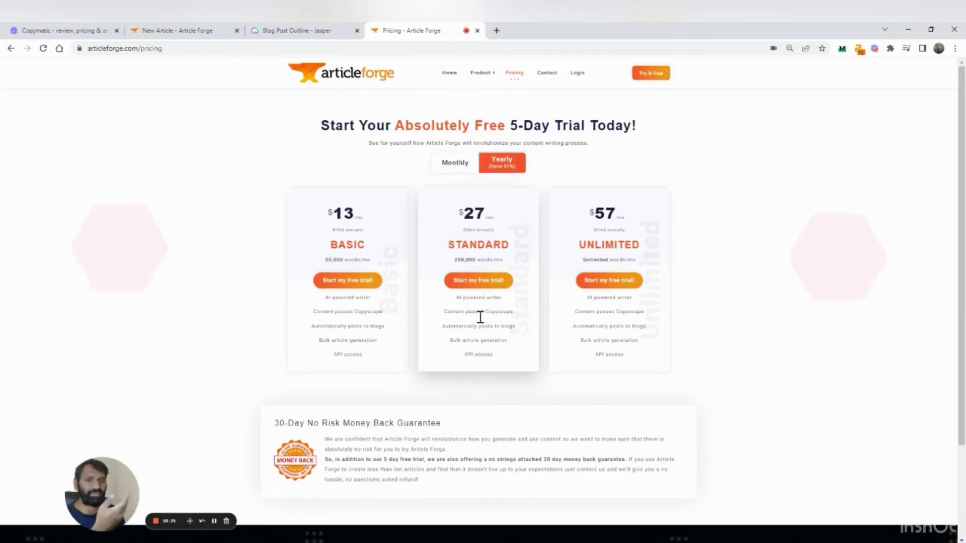
Step: Look in on the still-generating article again, then go back to the Article Forge pricing plans
click(210, 30)
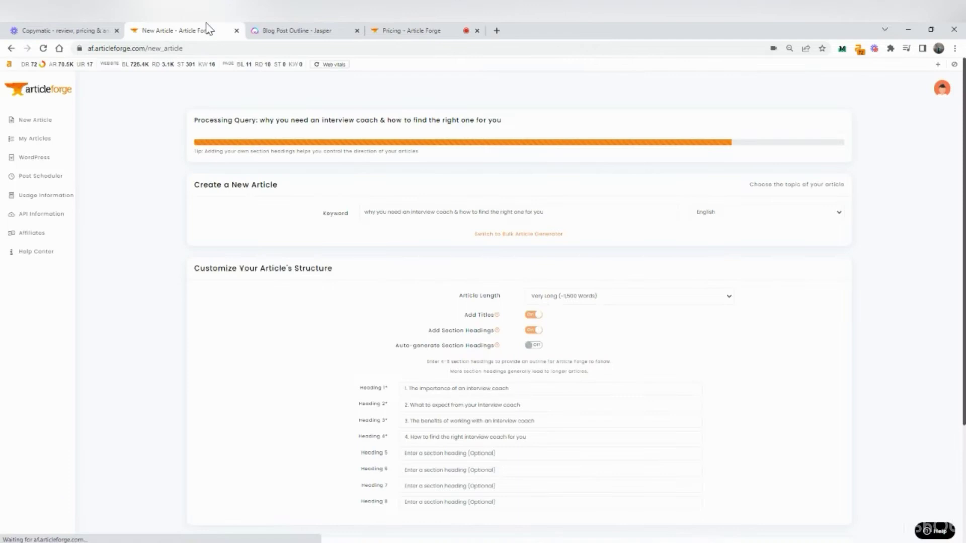
click(426, 22)
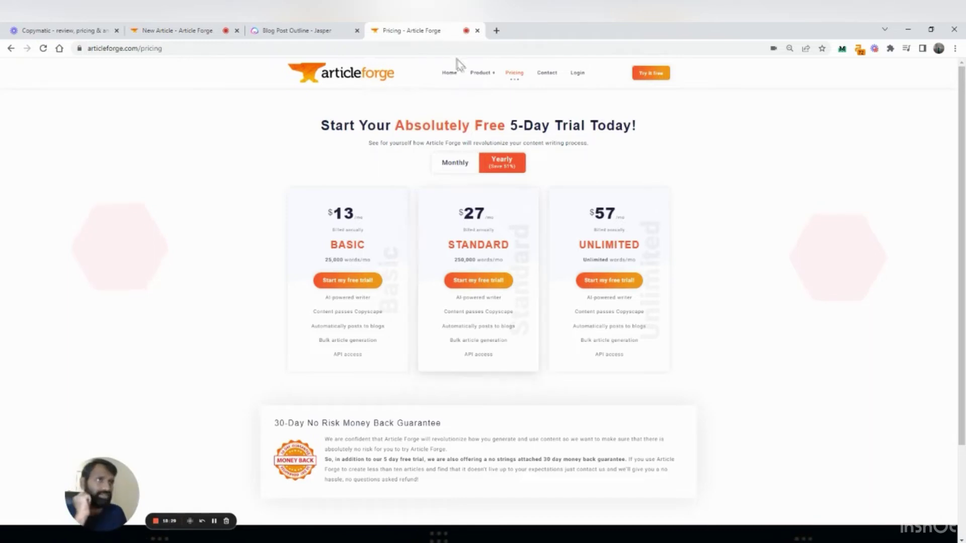
click(478, 74)
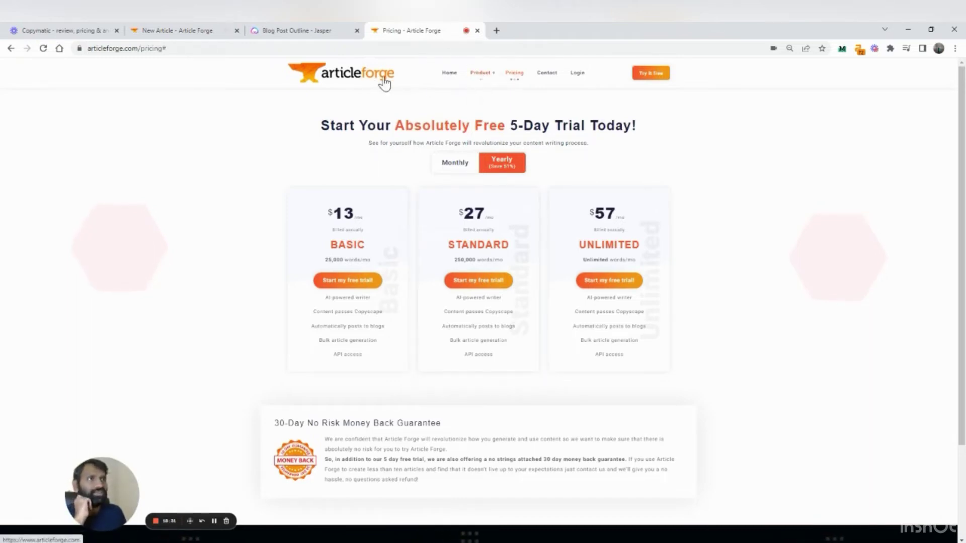
Step: Go to the Article Forge home page and scroll through it to the footer and back to the top
click(448, 74)
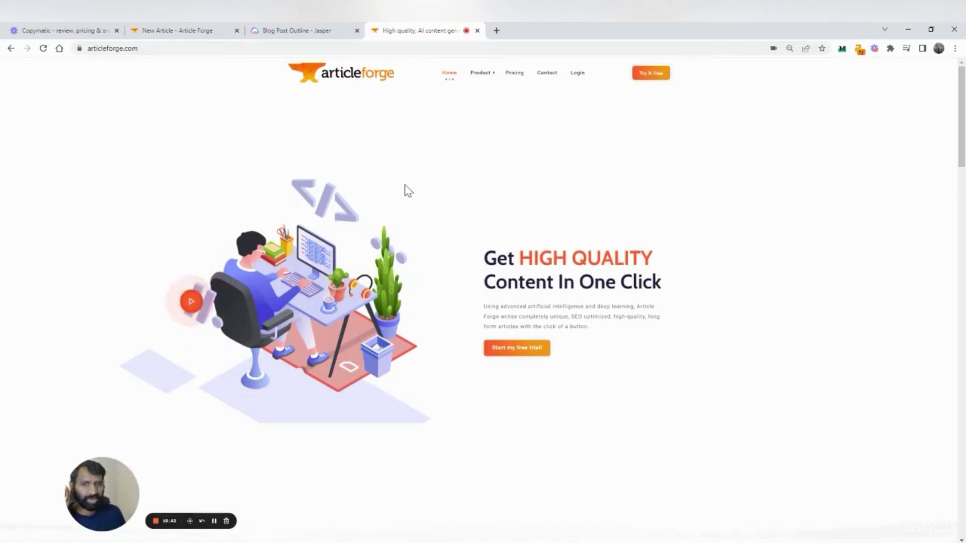
scroll(470, 288, down, 5)
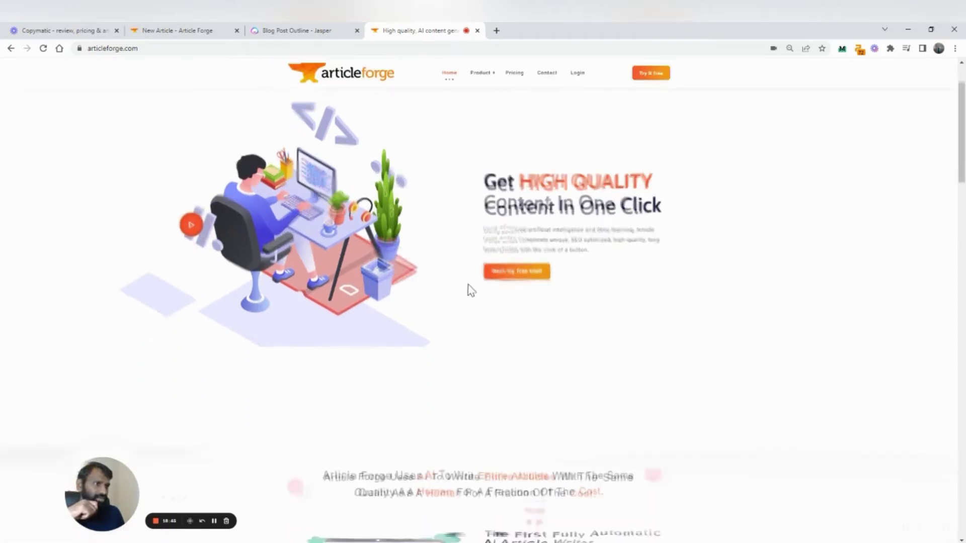
scroll(471, 290, down, 1)
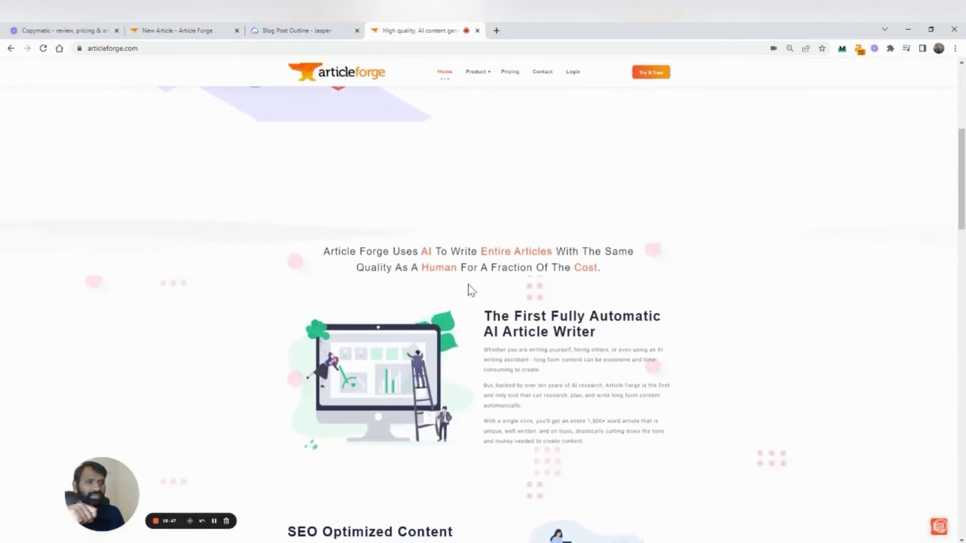
scroll(472, 290, down, 2)
scroll(471, 291, down, 8)
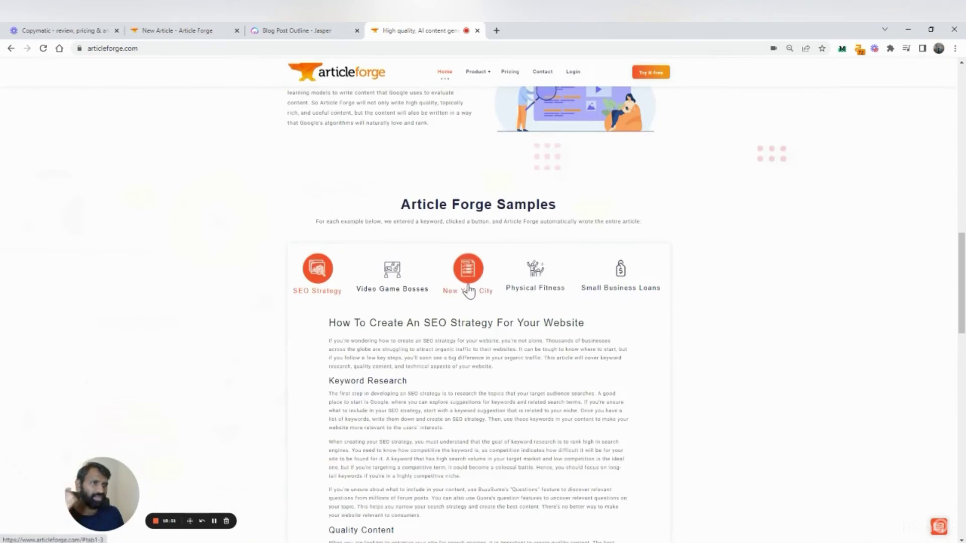
scroll(469, 290, down, 15)
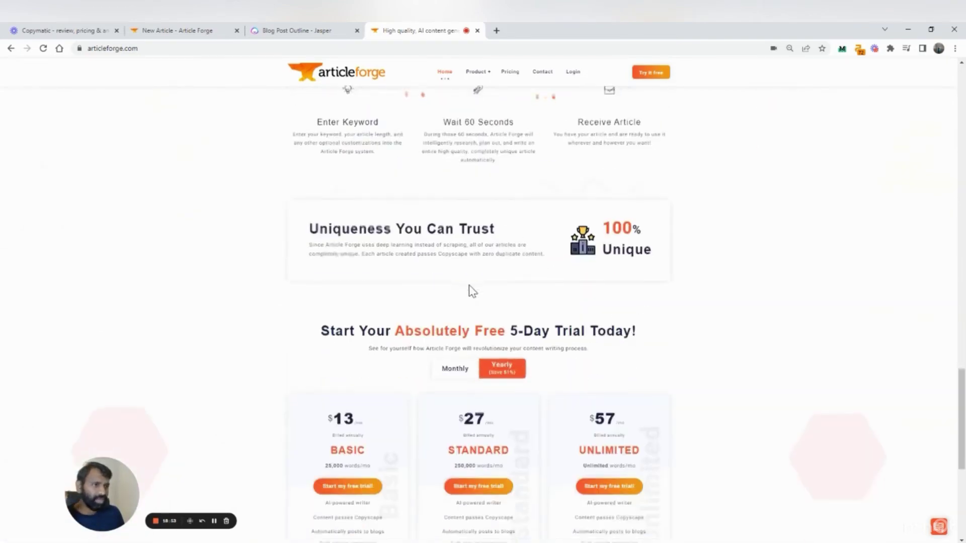
scroll(468, 285, down, 5)
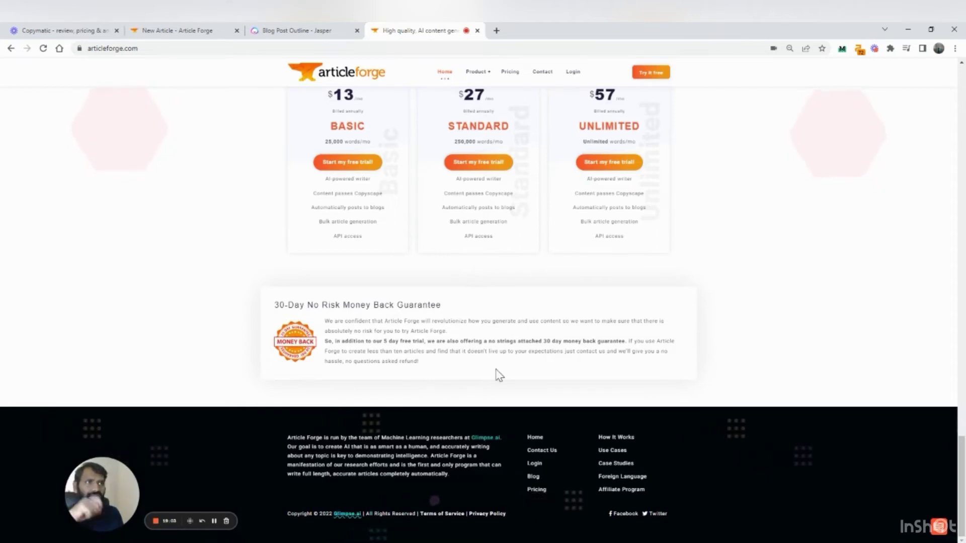
scroll(499, 375, up, 7)
scroll(499, 374, up, 20)
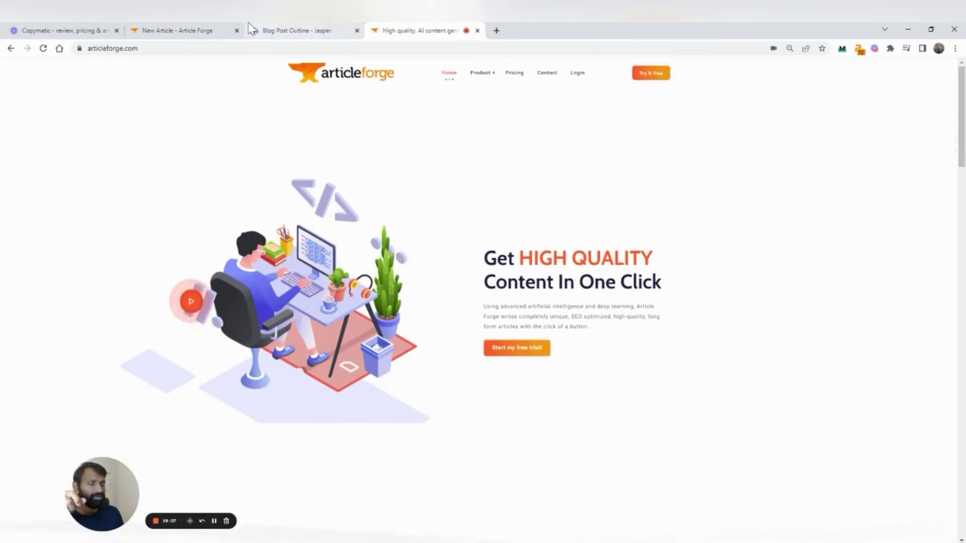
Step: Return to the New Article tab and wait for the interview-coach article to finish generating
click(190, 29)
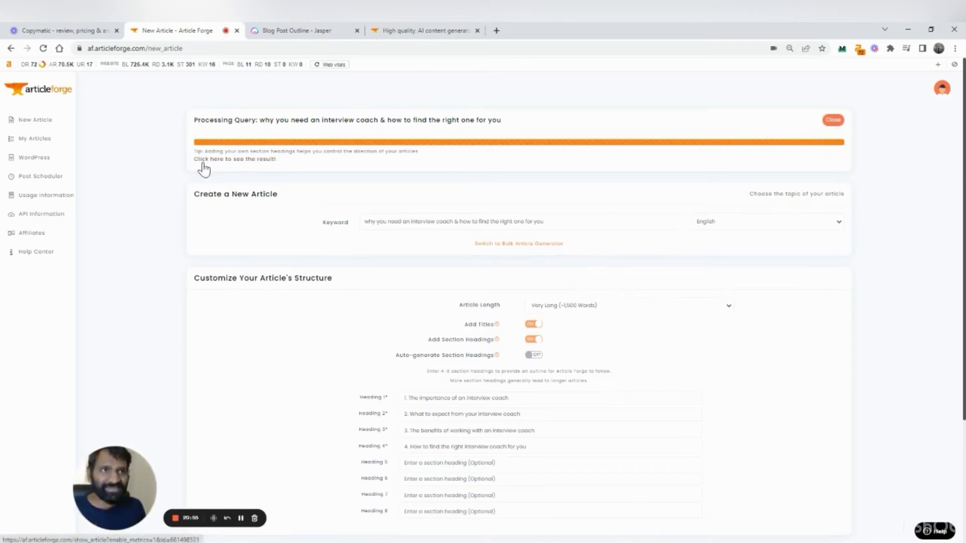
Step: Open the finished four-heading interview-coach article, read through it, and select all its text
click(204, 161)
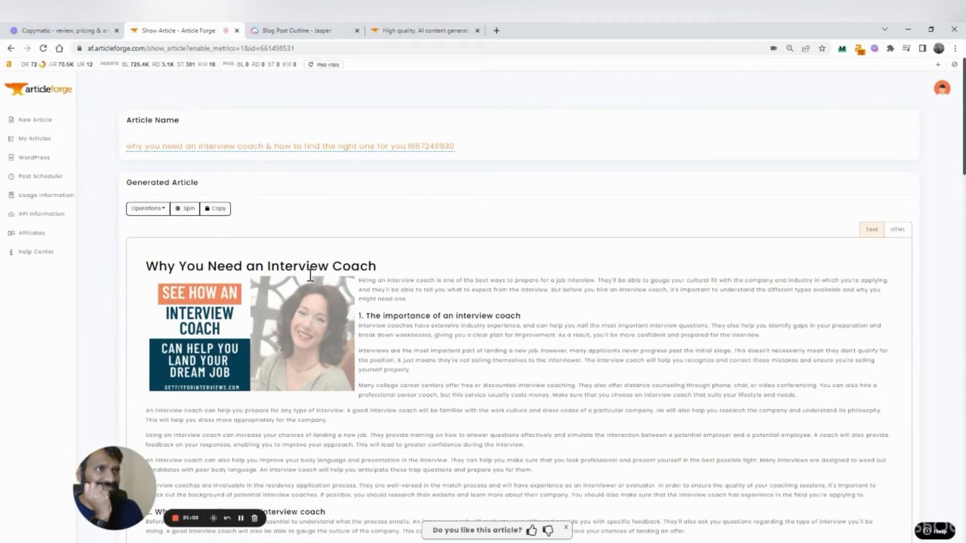
scroll(386, 305, down, 1)
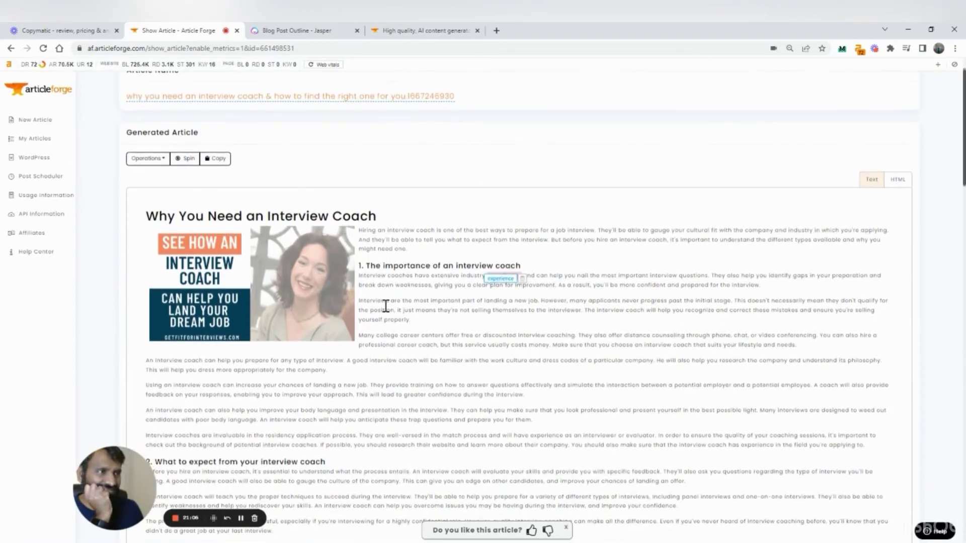
scroll(386, 306, down, 6)
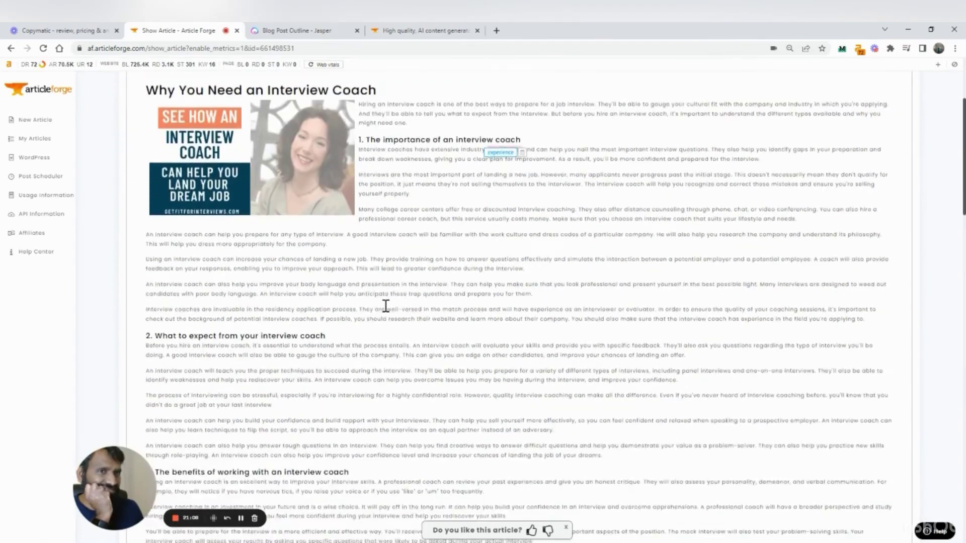
scroll(385, 306, down, 8)
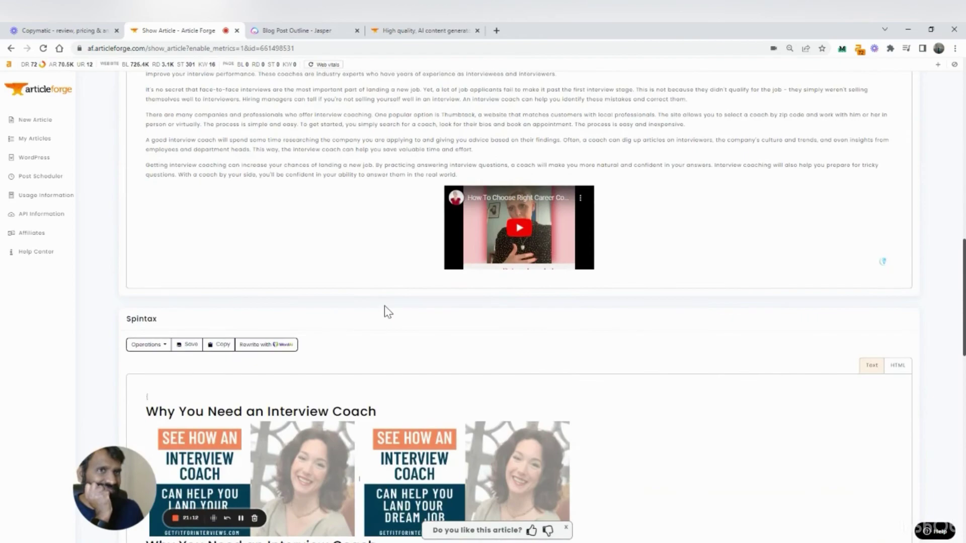
scroll(384, 306, up, 4)
scroll(381, 290, up, 10)
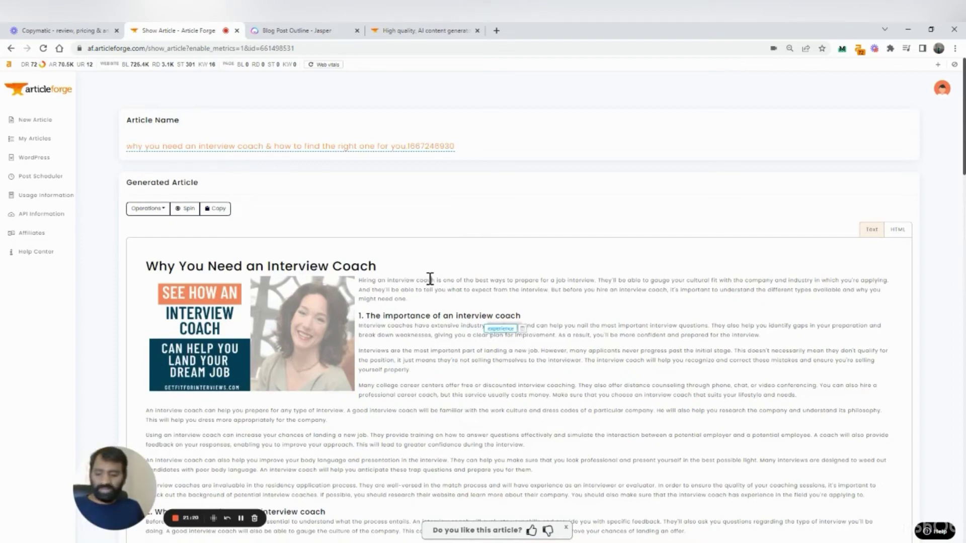
key(ctrl+a)
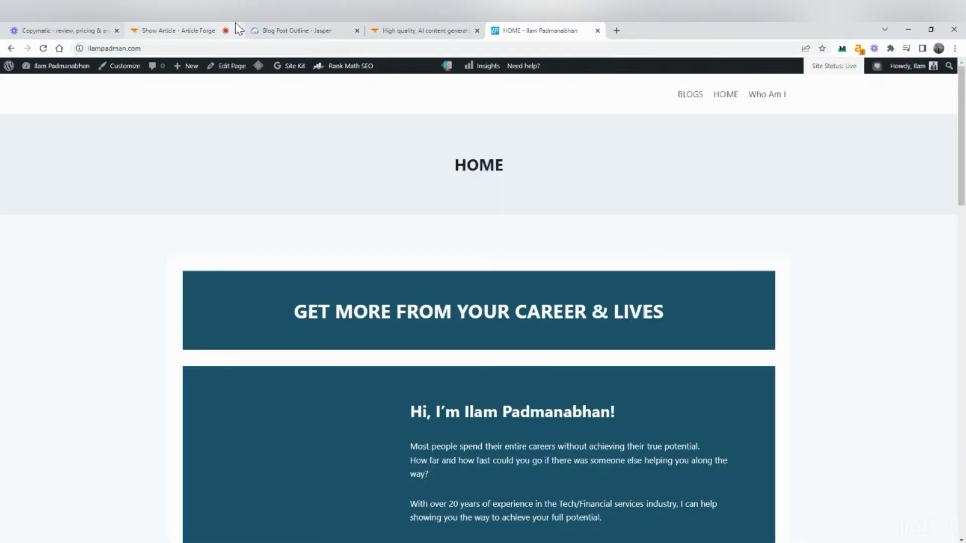
Step: Create a new blank post from the WordPress admin bar's + New menu
click(191, 68)
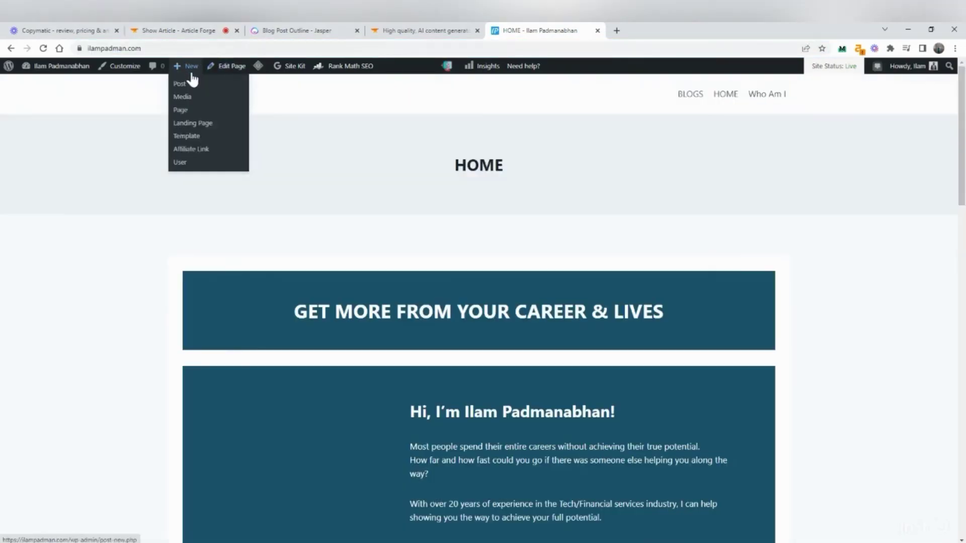
mouse_move(186, 87)
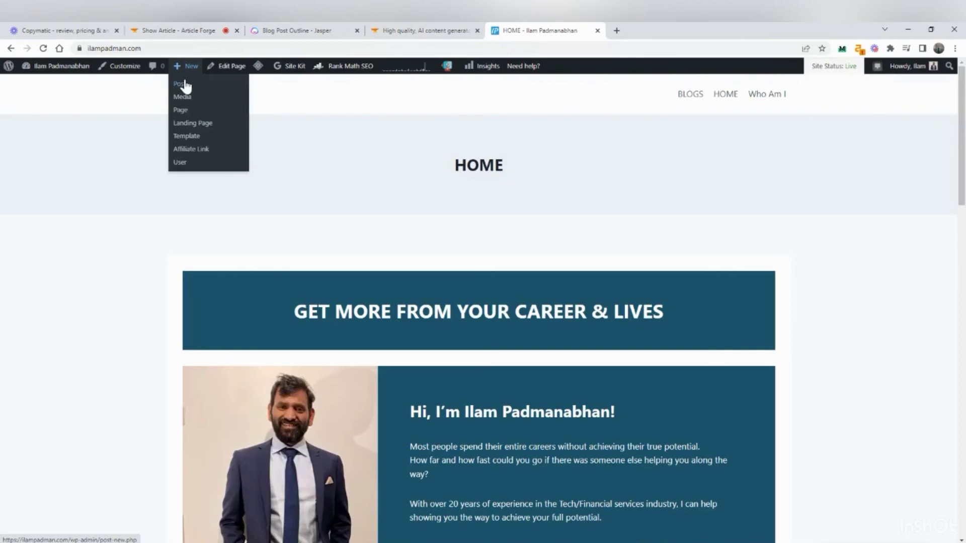
click(186, 86)
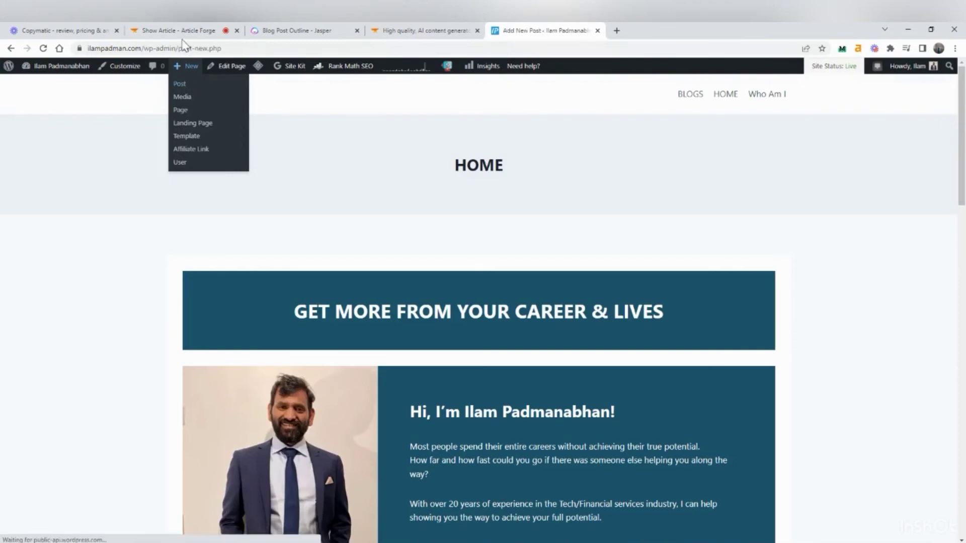
click(186, 30)
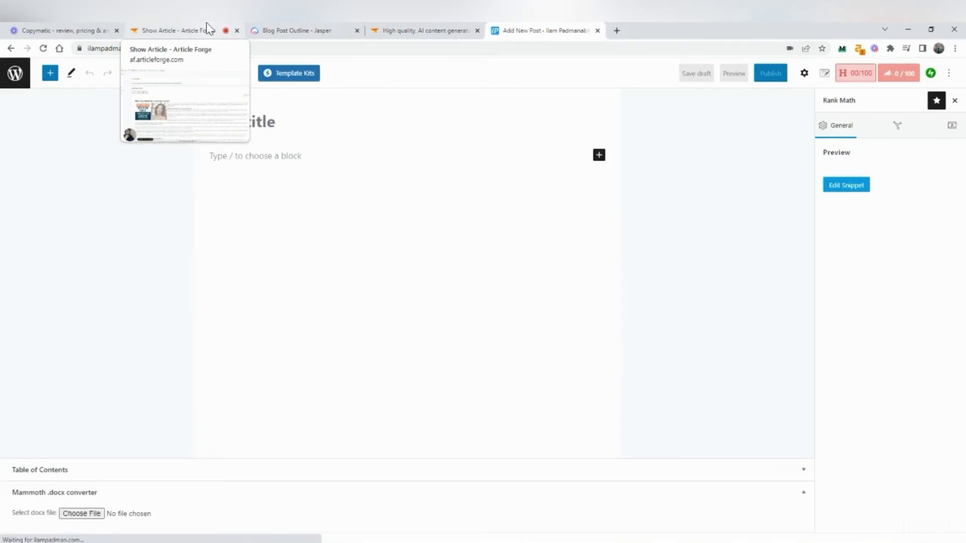
Step: Paste the generated interview-coach article into the new post's body
click(206, 30)
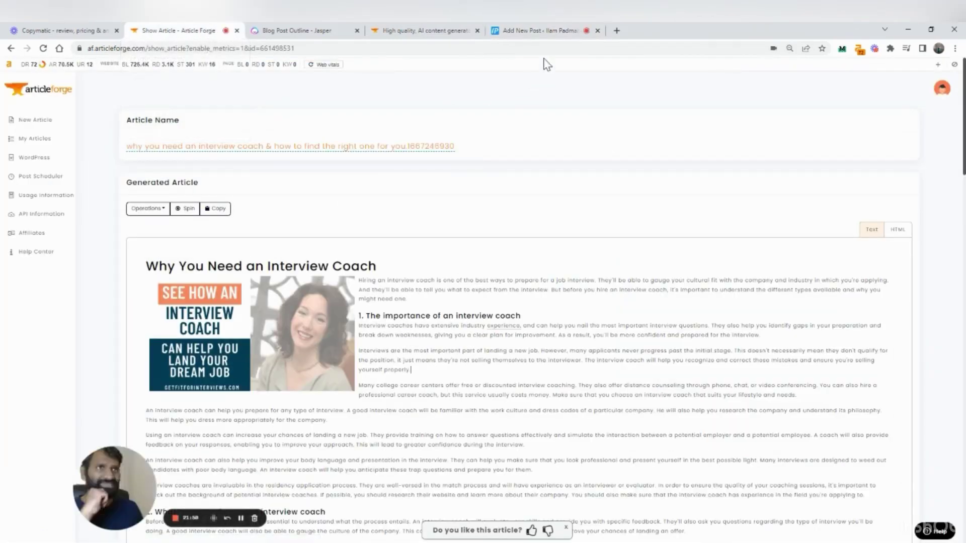
click(520, 30)
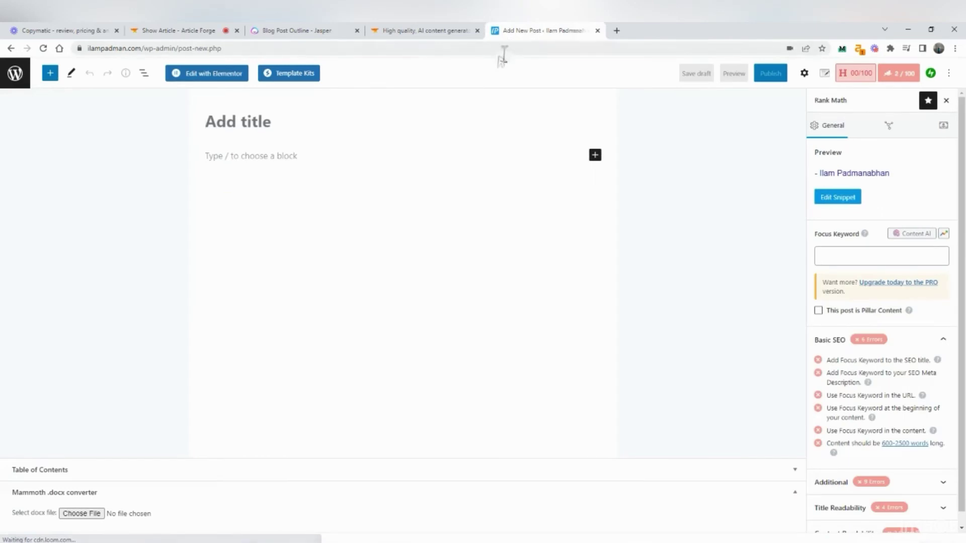
click(230, 153)
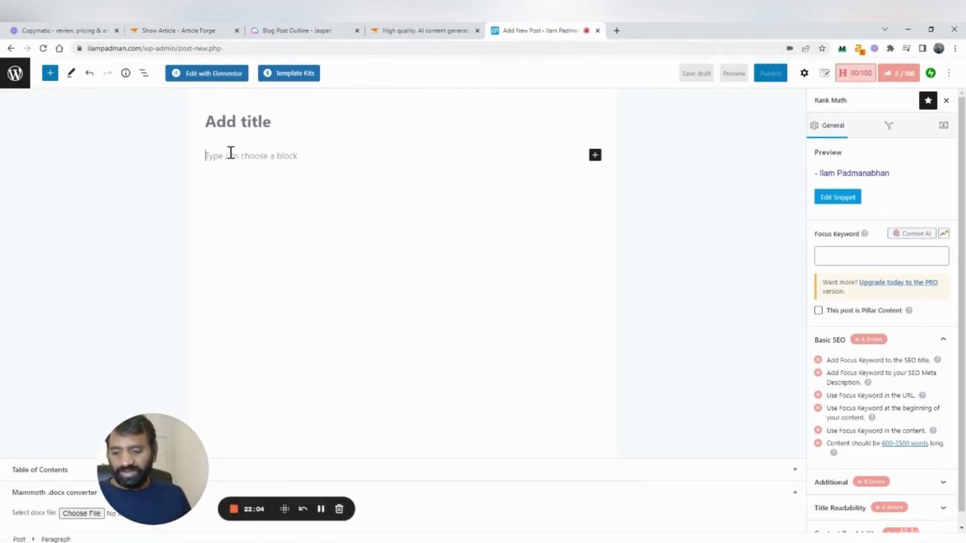
scroll(338, 247, up, 15)
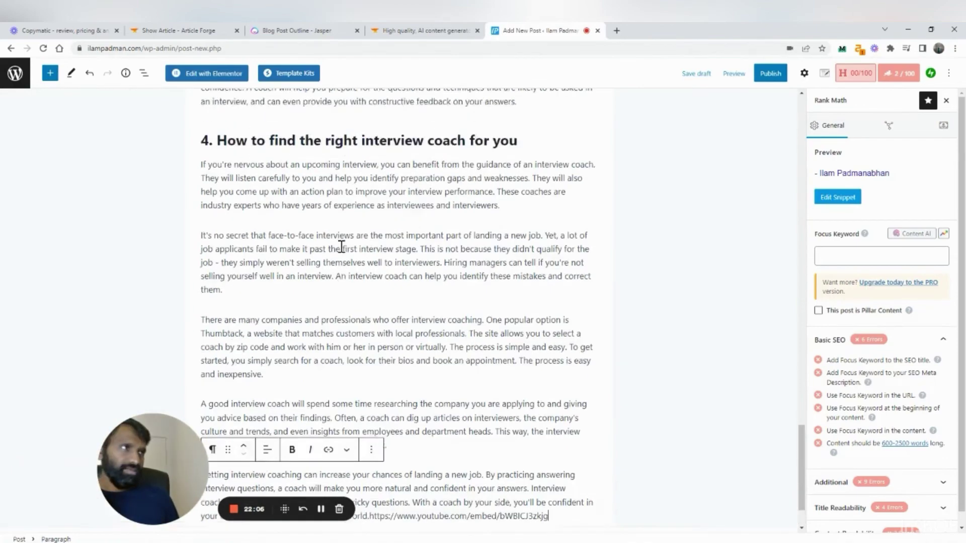
scroll(342, 252, up, 10)
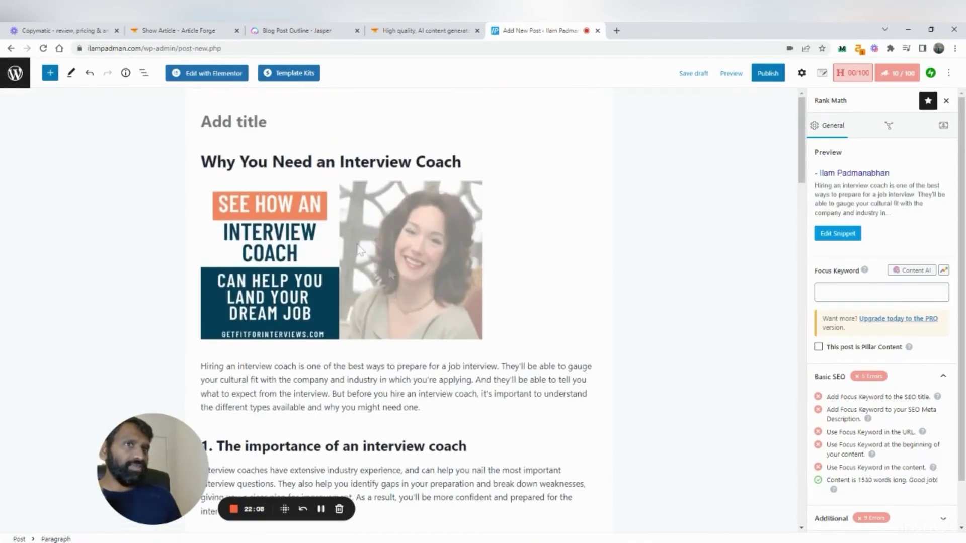
Step: Make 'Why You Need an Interview Coach' the post title and delete the duplicate H1 block
triple_click(275, 160)
key(ctrl+c)
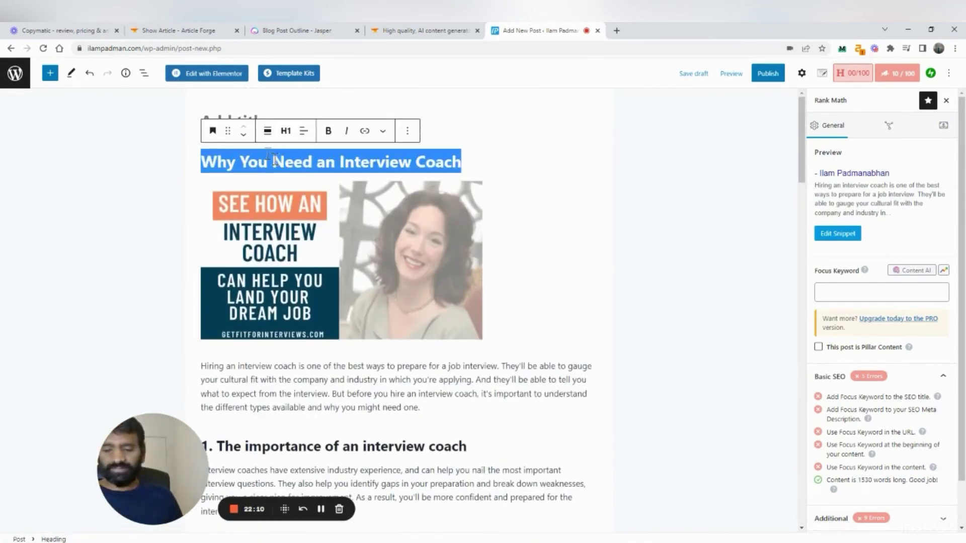
click(244, 113)
key(ctrl+v)
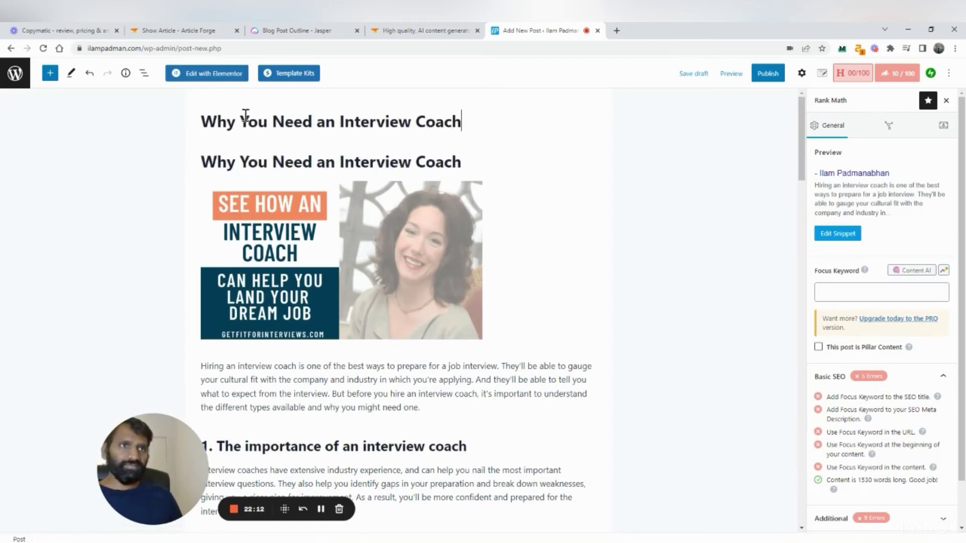
triple_click(361, 160)
key(ctrl+c)
key(BackSpace)
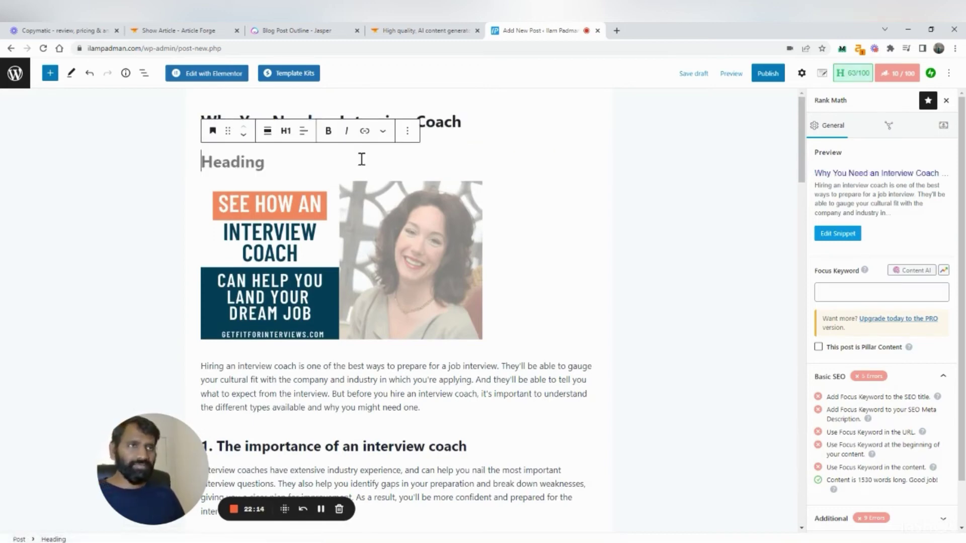
key(BackSpace)
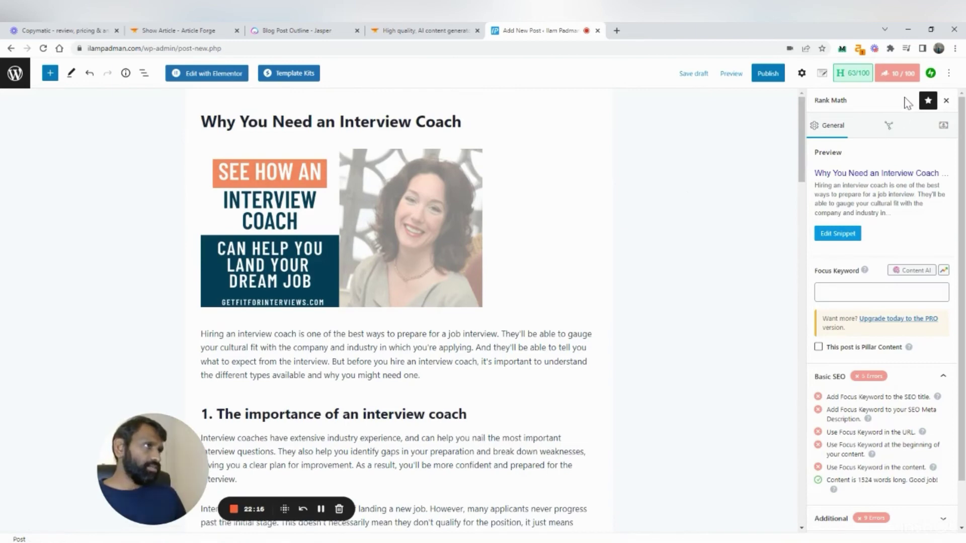
Step: Enter 'interview coach' as the Rank Math focus keyword, bringing the SEO score to 60/100
click(900, 76)
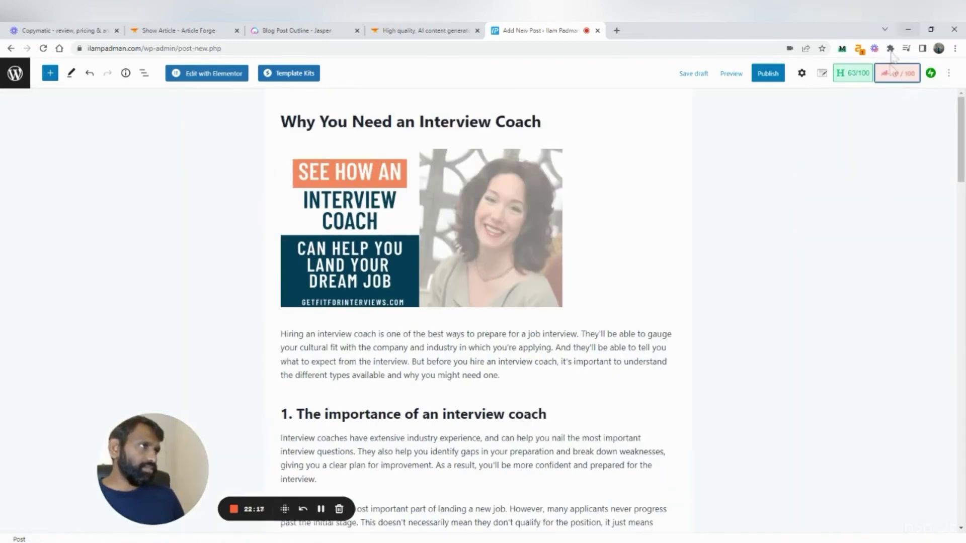
click(896, 72)
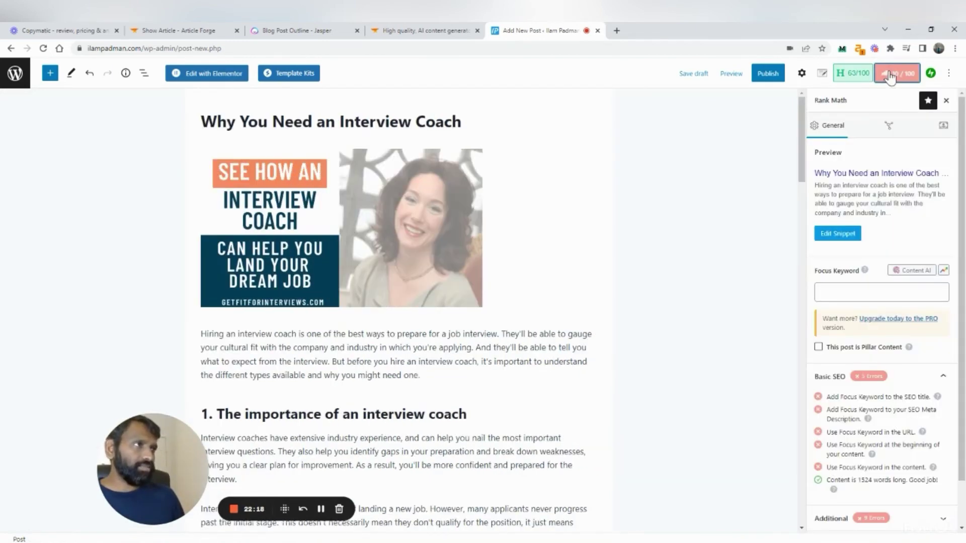
click(865, 290)
text(interview coach)
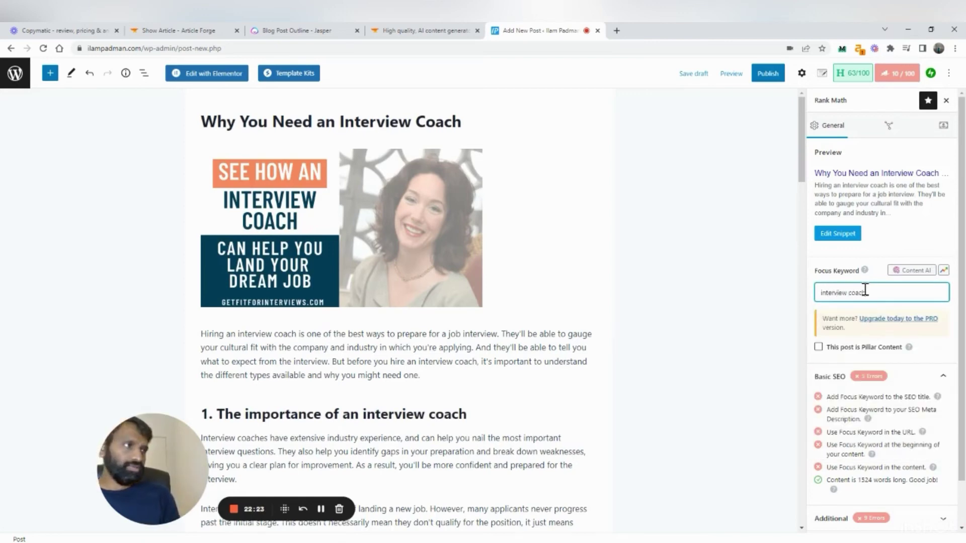
key(Return)
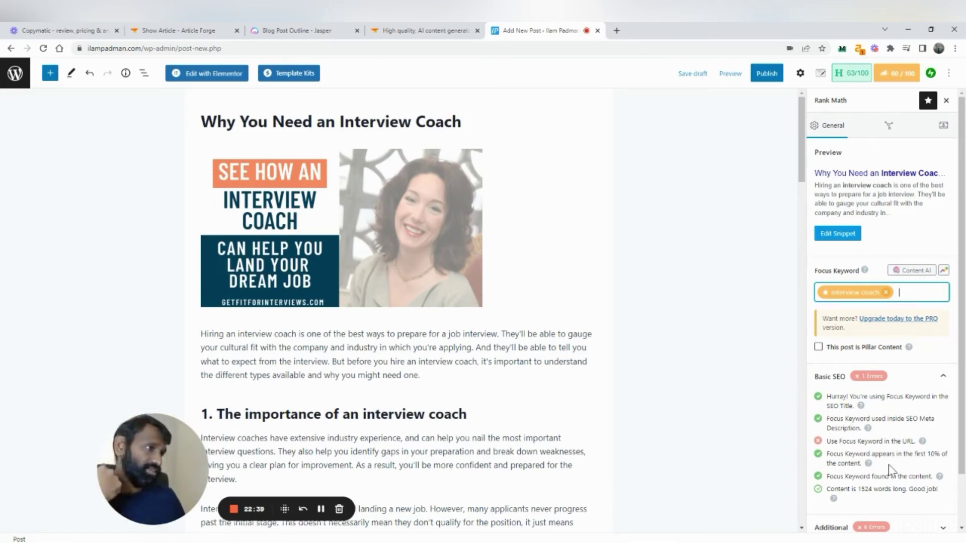
Step: Review the failing keyword-in-URL check and expand Rank Math's Additional SEO checks
double_click(849, 441)
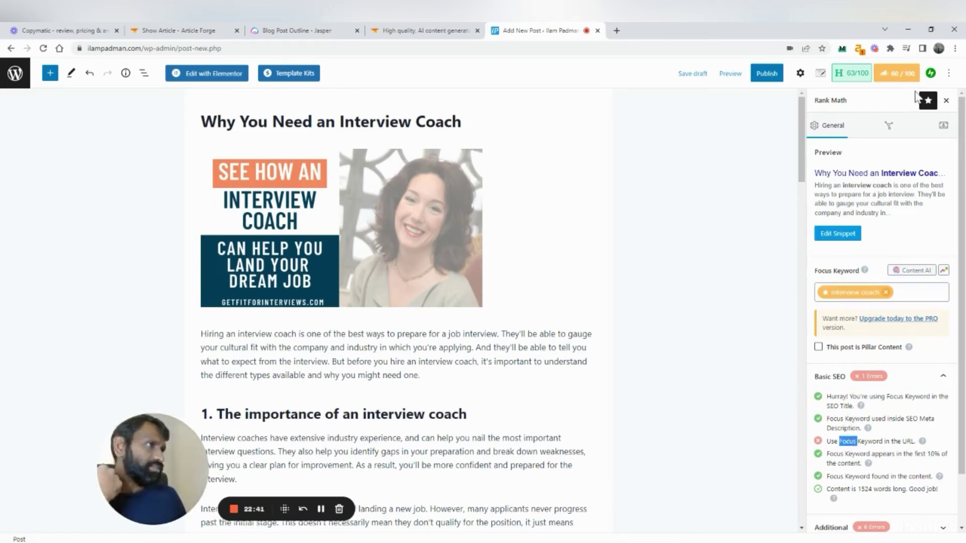
scroll(837, 406, down, 1)
scroll(838, 406, down, 1)
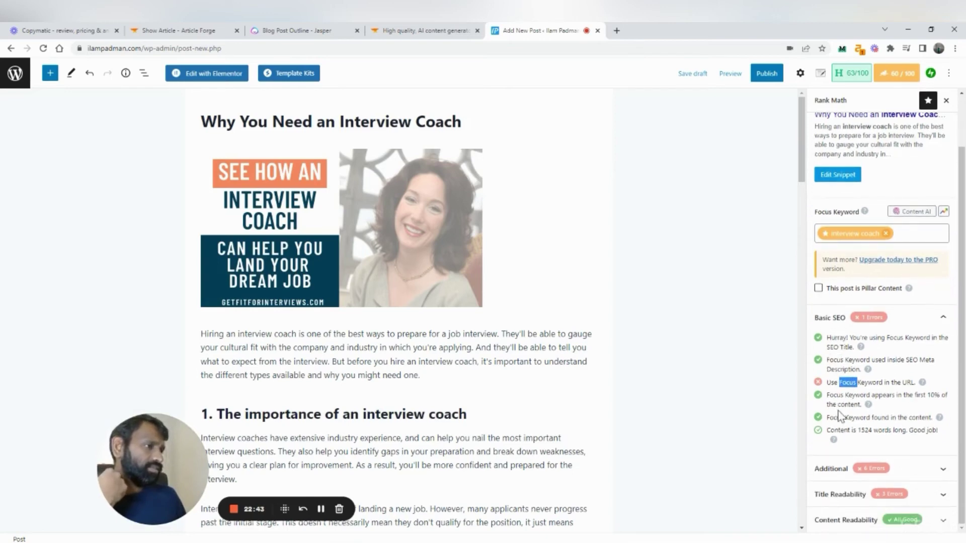
click(859, 470)
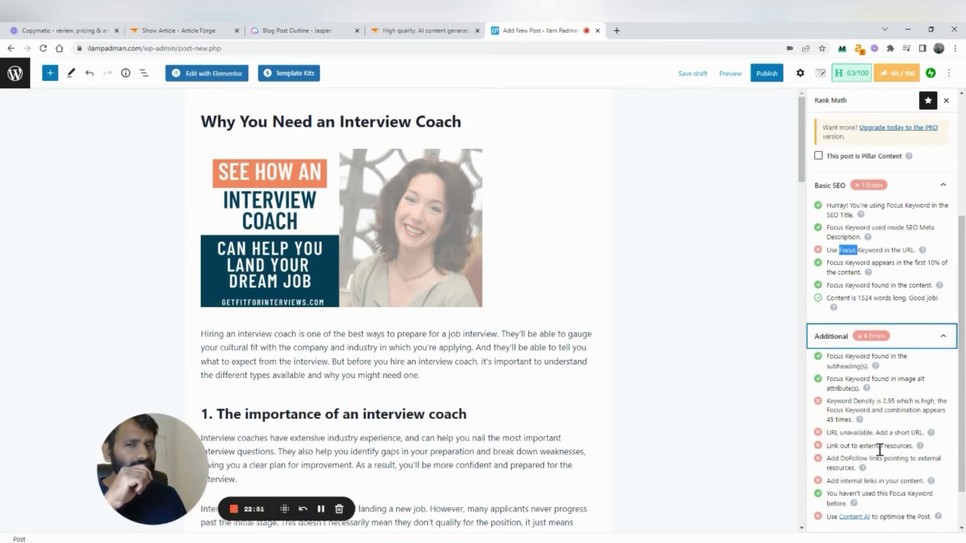
scroll(879, 449, up, 4)
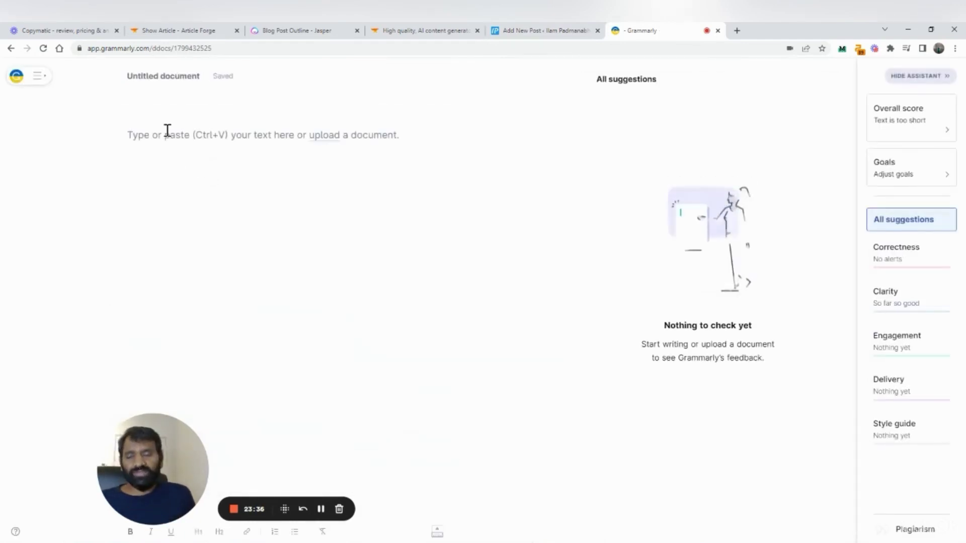
Step: Paste the post title into Grammarly, then select every block of the WordPress post
key(ctrl+v)
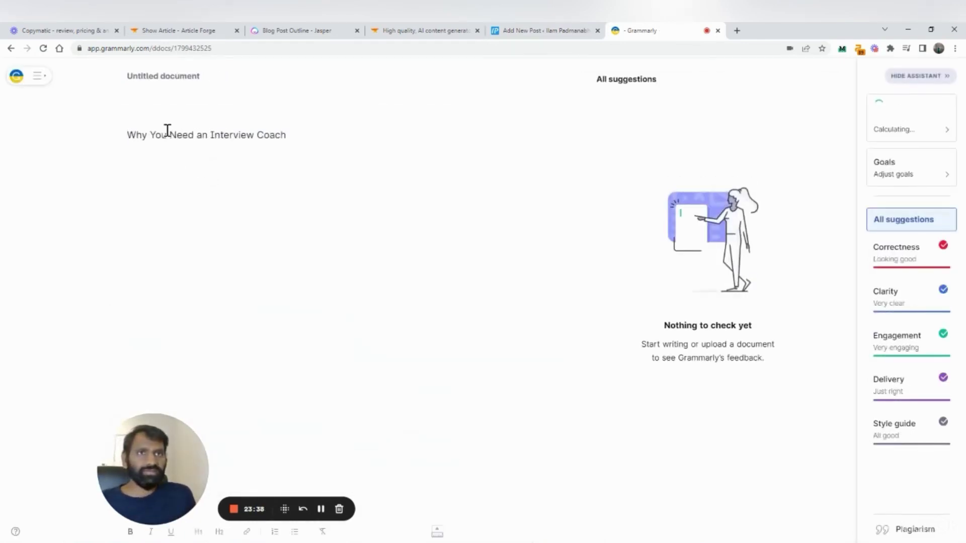
click(521, 29)
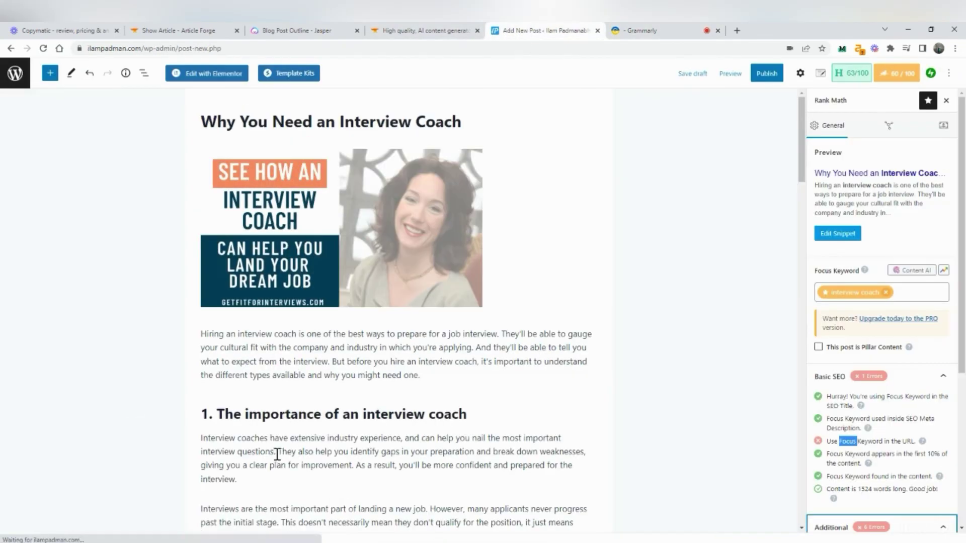
triple_click(283, 413)
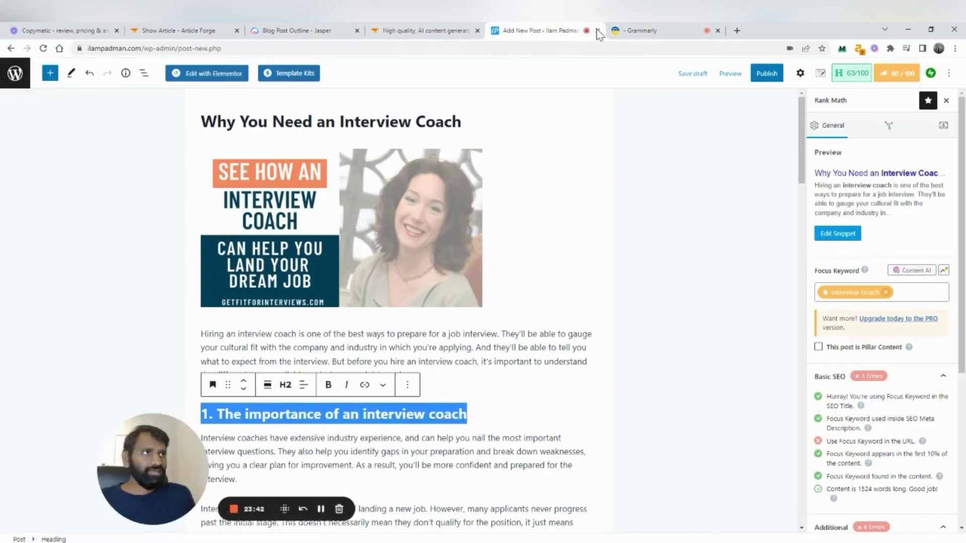
click(614, 360)
key(ctrl+a)
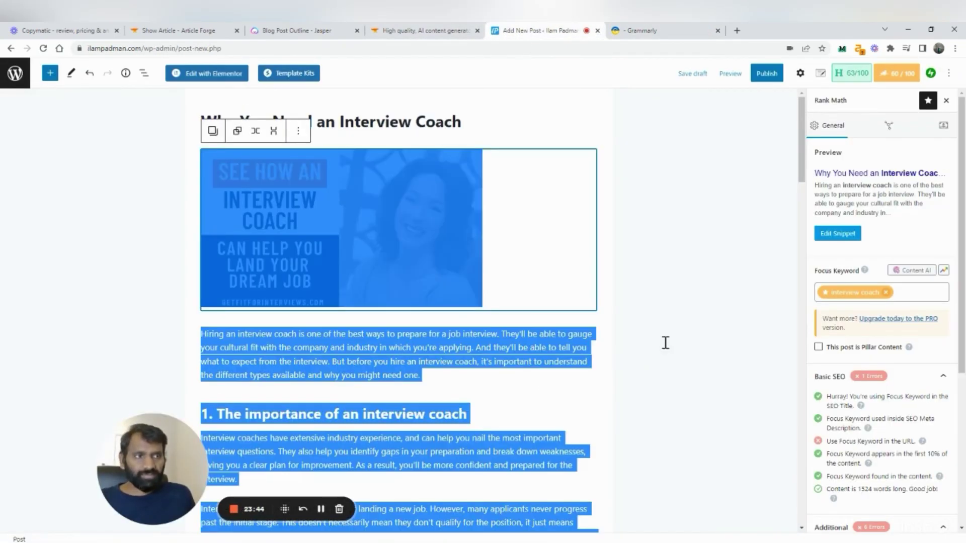
Step: Replace the Grammarly text with the full article, accept default goals, and start the plagiarism check
click(659, 29)
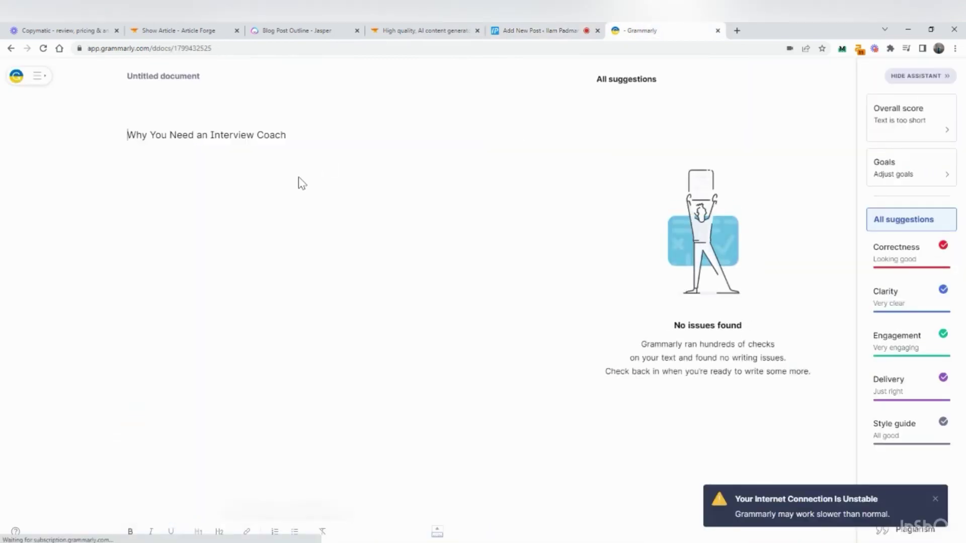
key(ctrl+a)
key(ctrl+v)
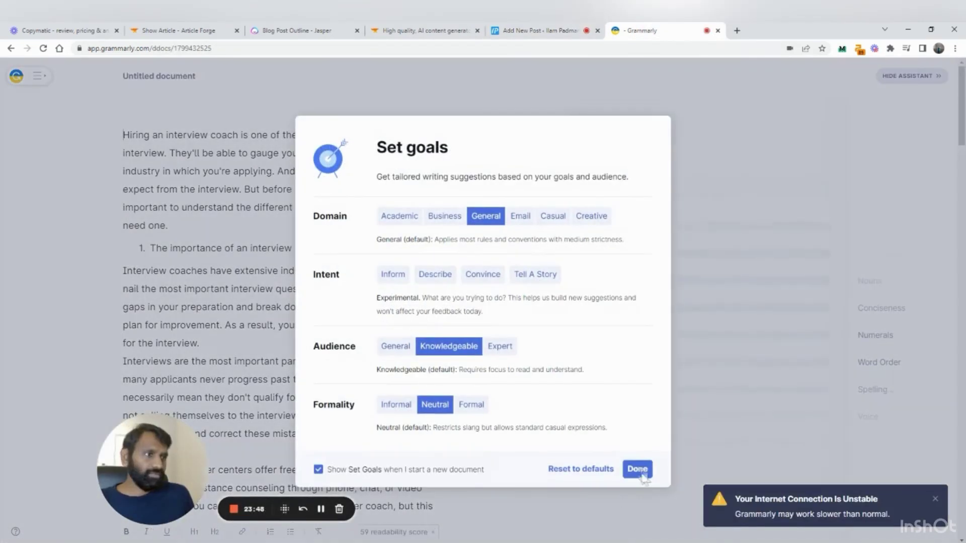
click(636, 469)
click(934, 501)
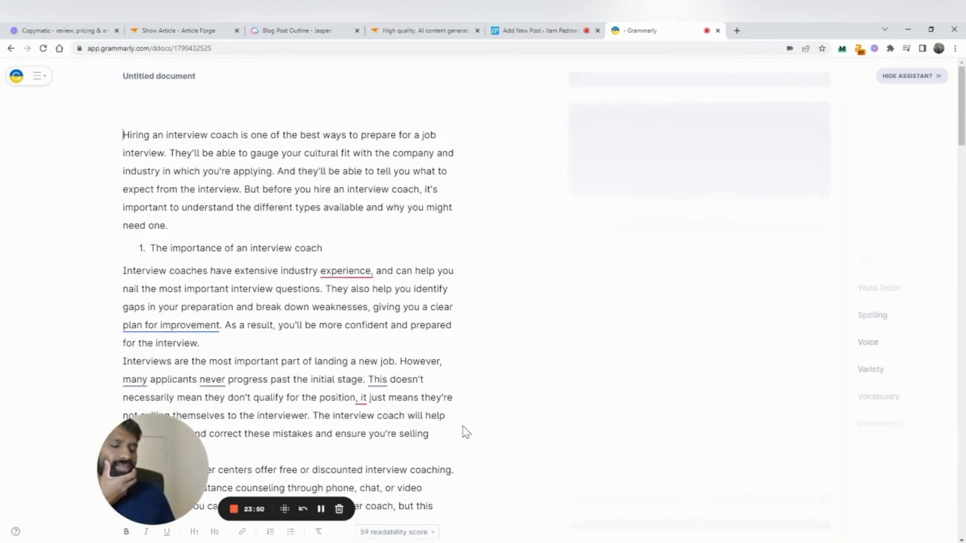
click(906, 529)
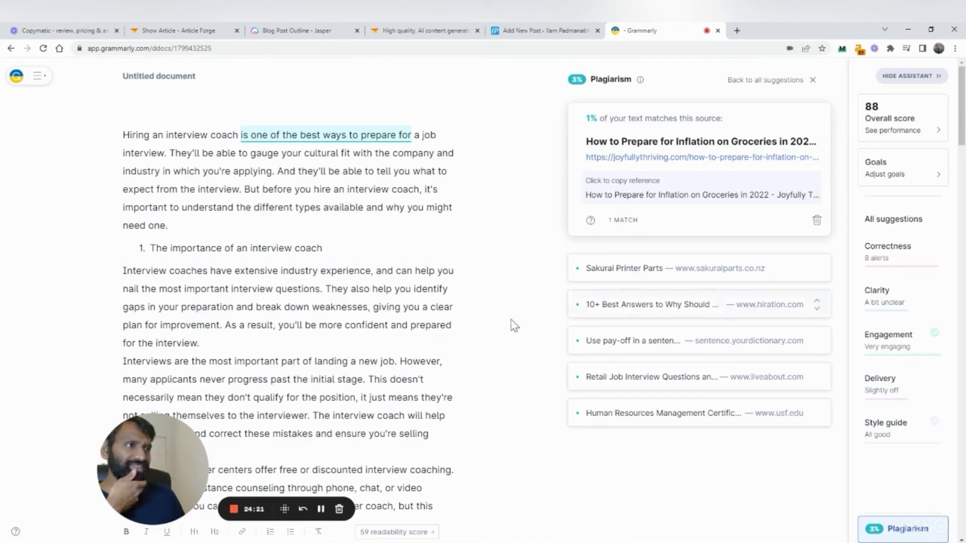
Step: Scroll through the article's 3% plagiarism result to the end, then return to the WordPress post
scroll(442, 312, down, 2)
scroll(466, 338, down, 1)
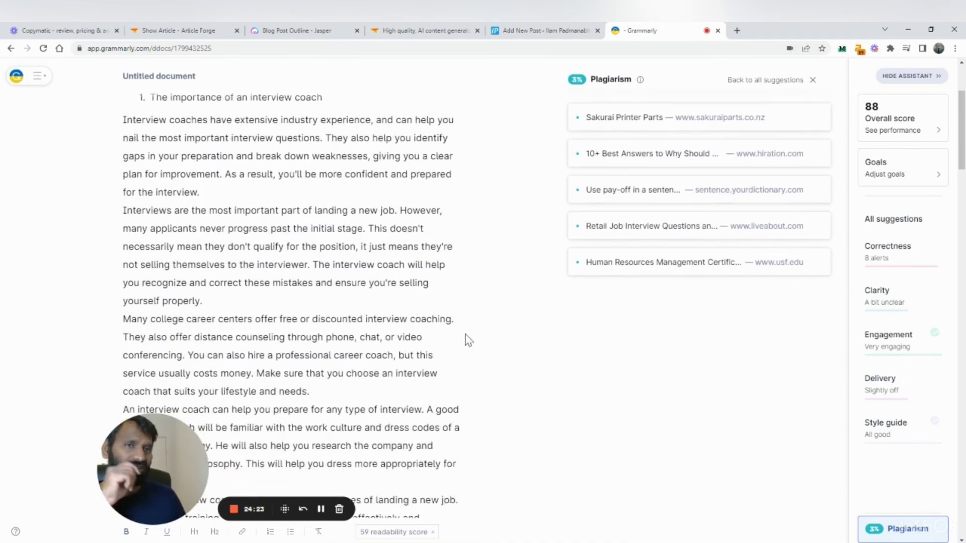
scroll(430, 334, down, 4)
scroll(431, 334, down, 4)
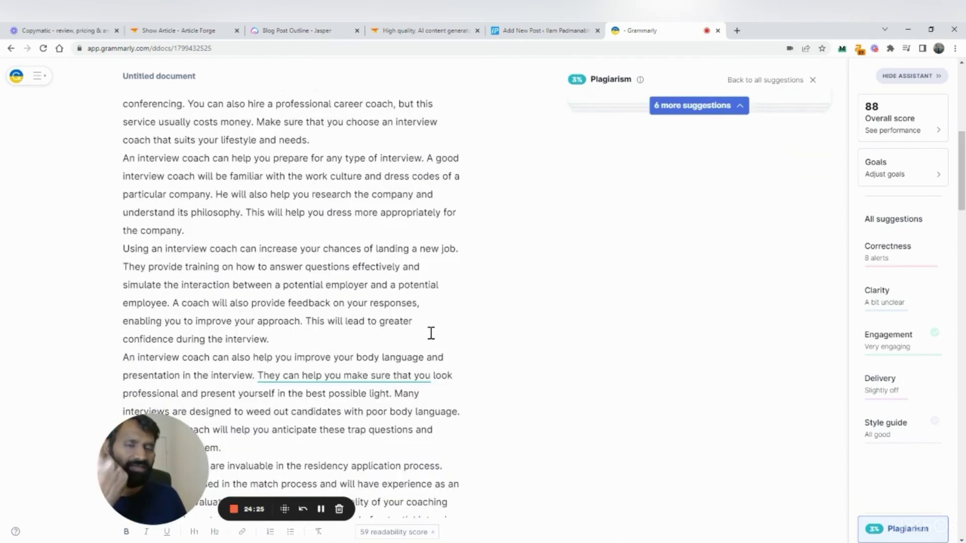
scroll(431, 333, down, 5)
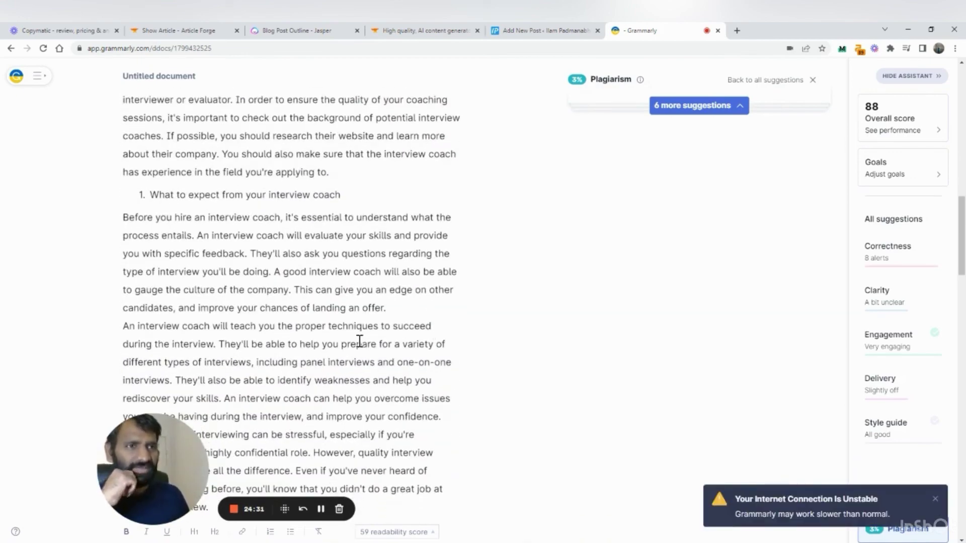
scroll(359, 341, down, 6)
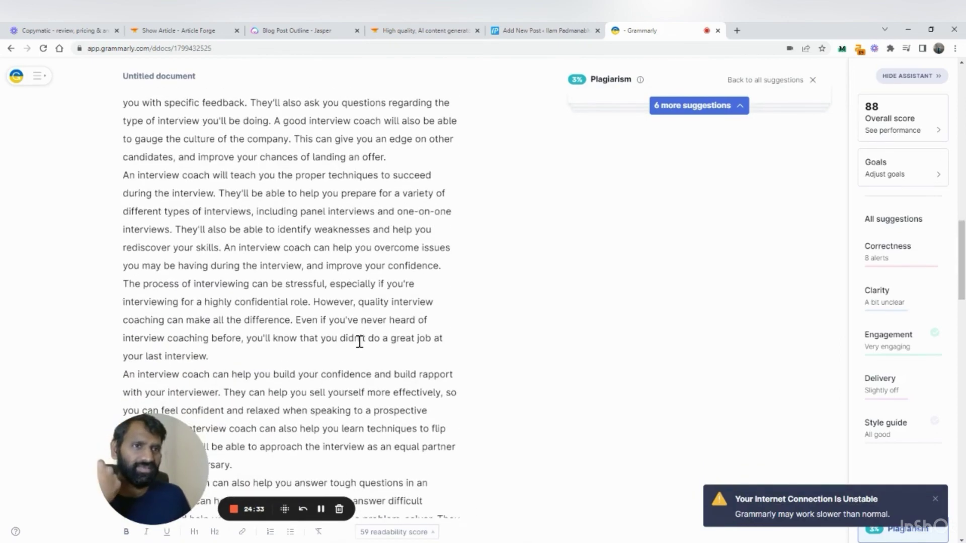
scroll(359, 340, down, 14)
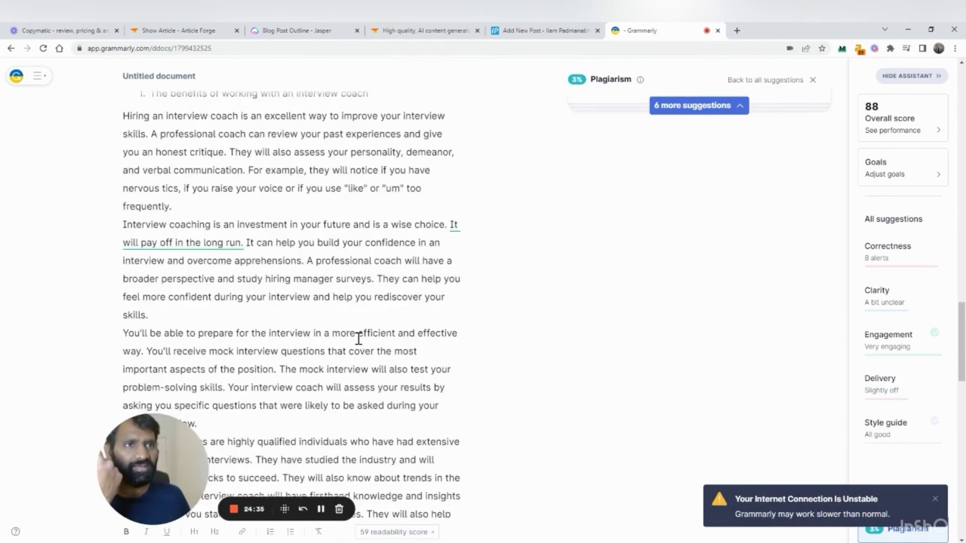
scroll(361, 337, down, 11)
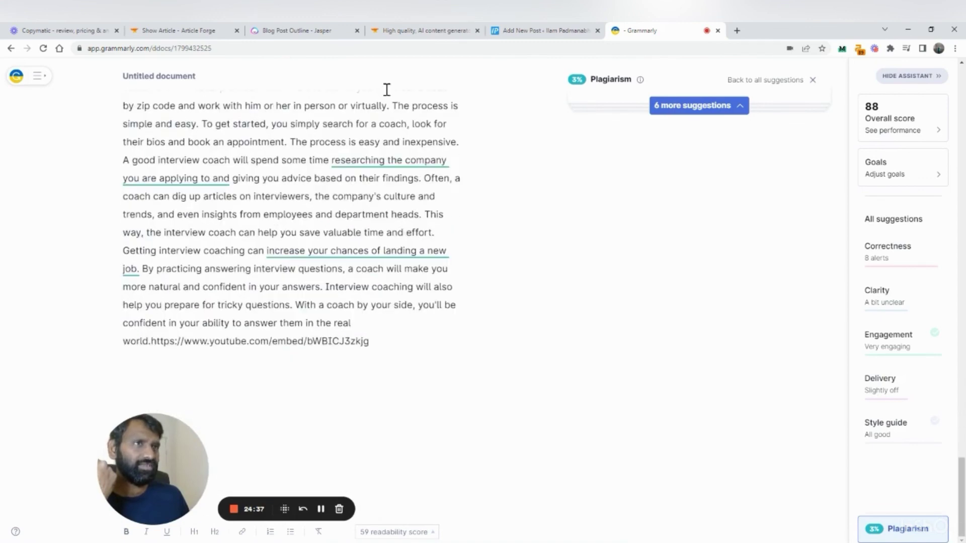
click(566, 30)
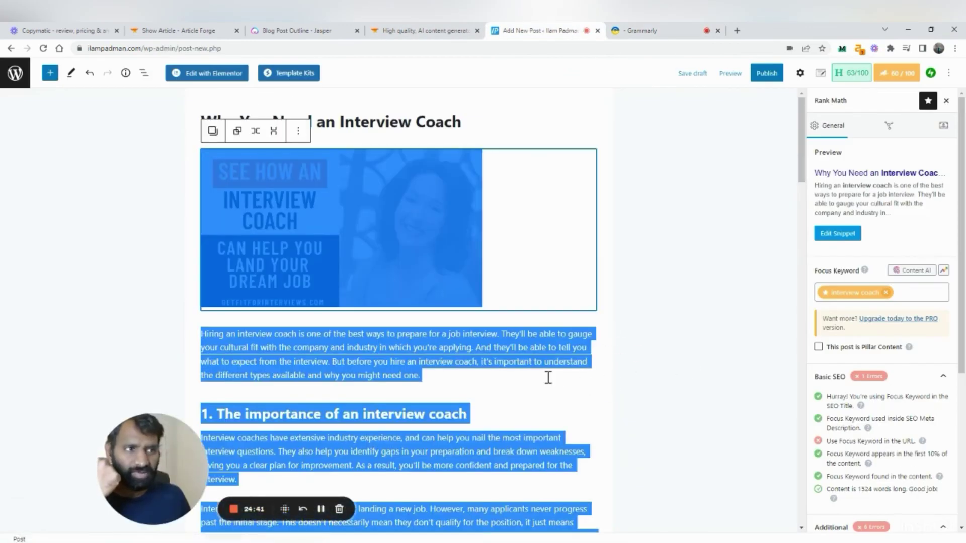
click(539, 347)
scroll(623, 356, down, 14)
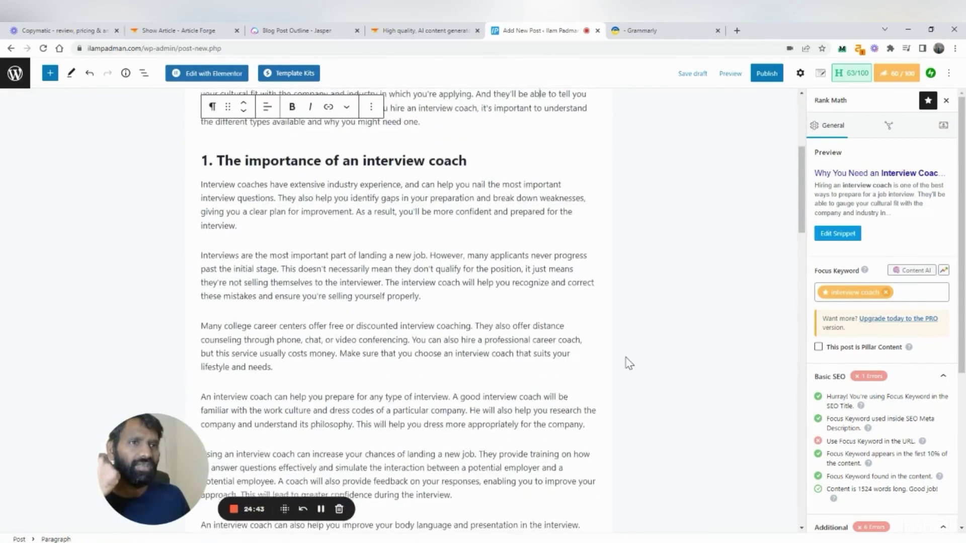
scroll(625, 358, down, 14)
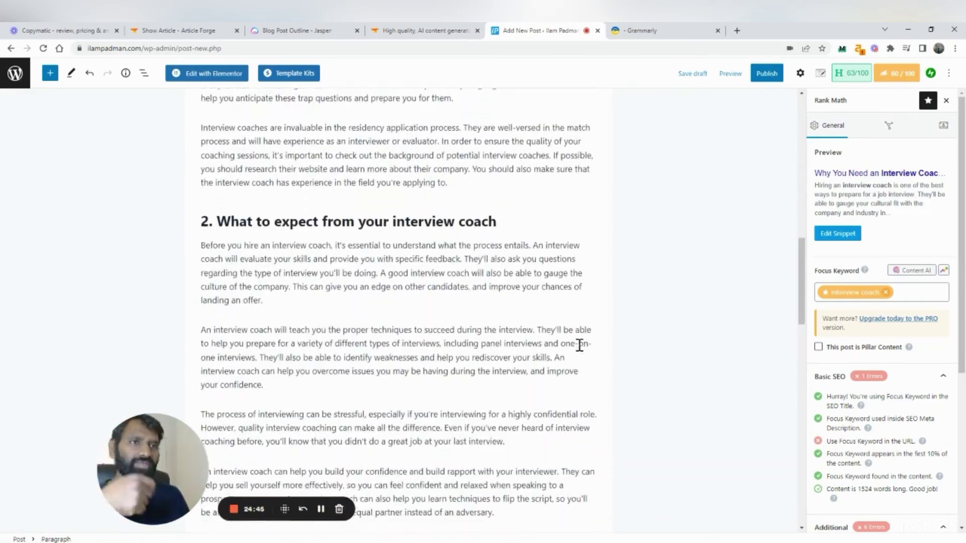
scroll(579, 345, down, 20)
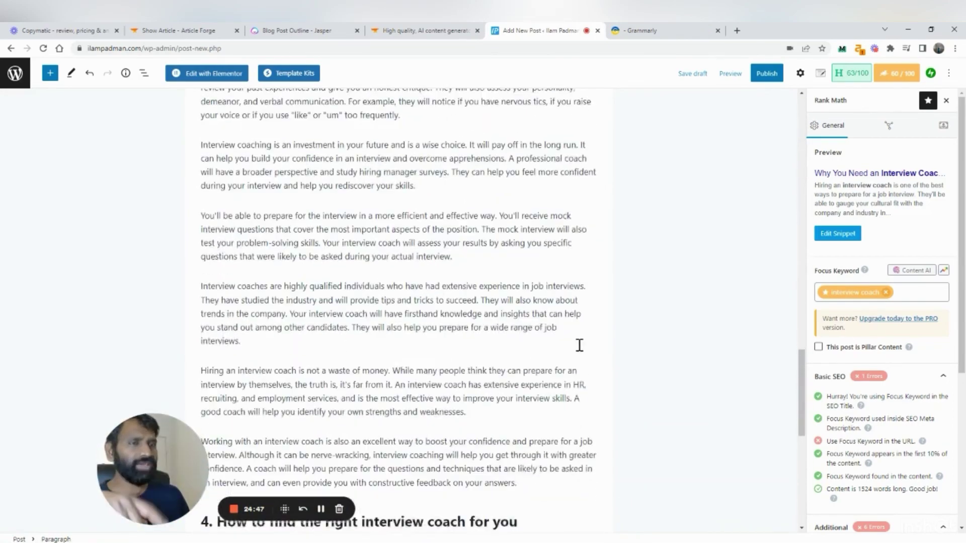
scroll(579, 345, down, 4)
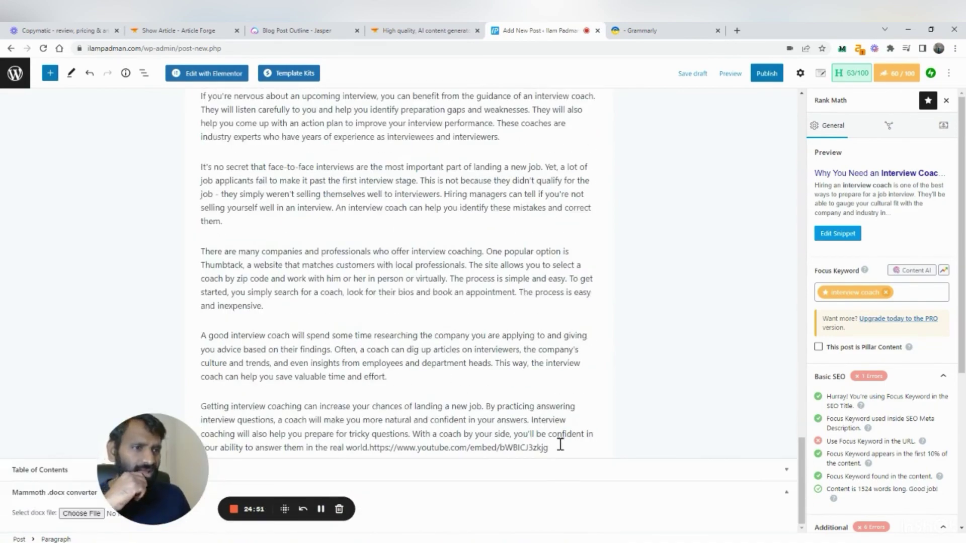
drag(560, 445, 364, 442)
click(642, 400)
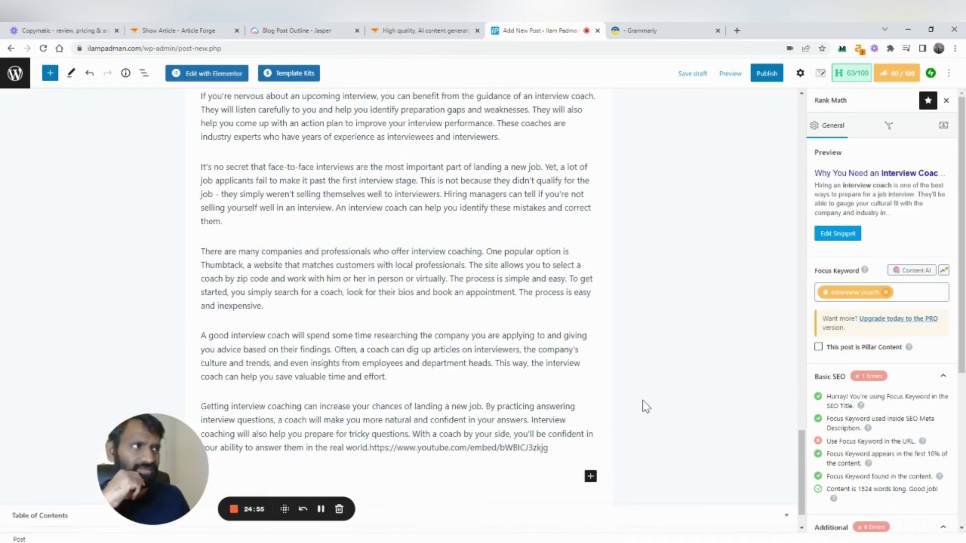
scroll(641, 399, up, 8)
scroll(642, 399, up, 10)
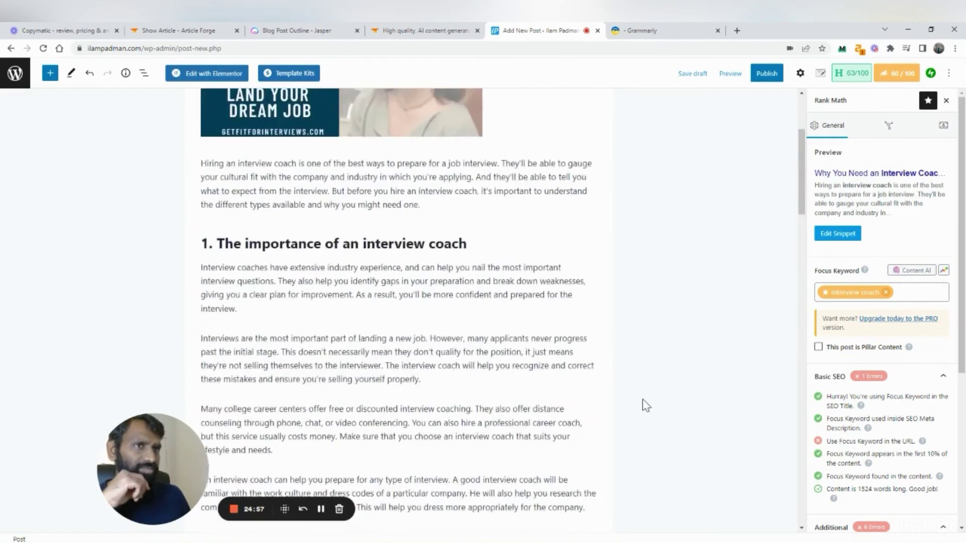